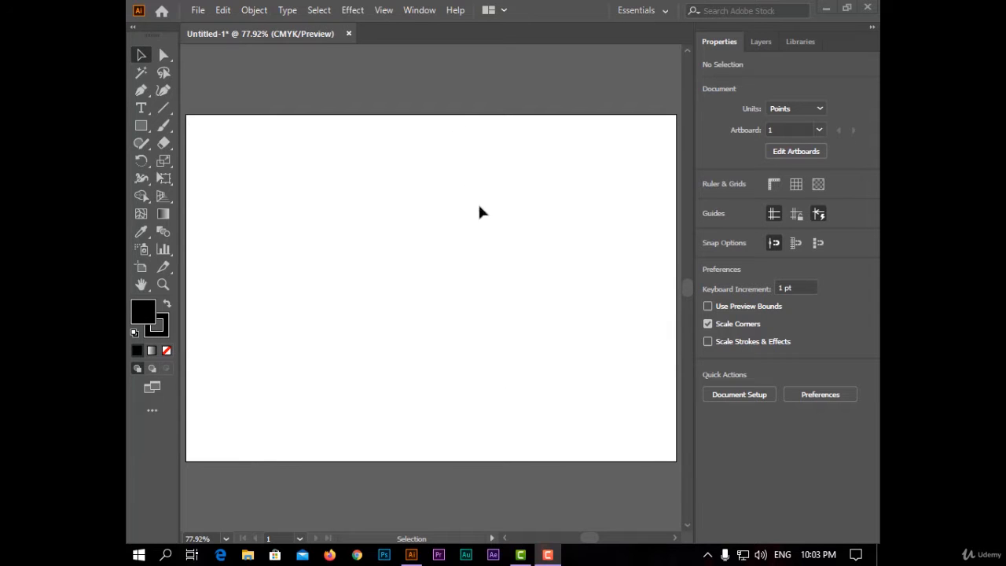
Show the full stroke options and place them over the artboard's outer edge
left_click(424, 14)
scroll(525, 532, "down", 2)
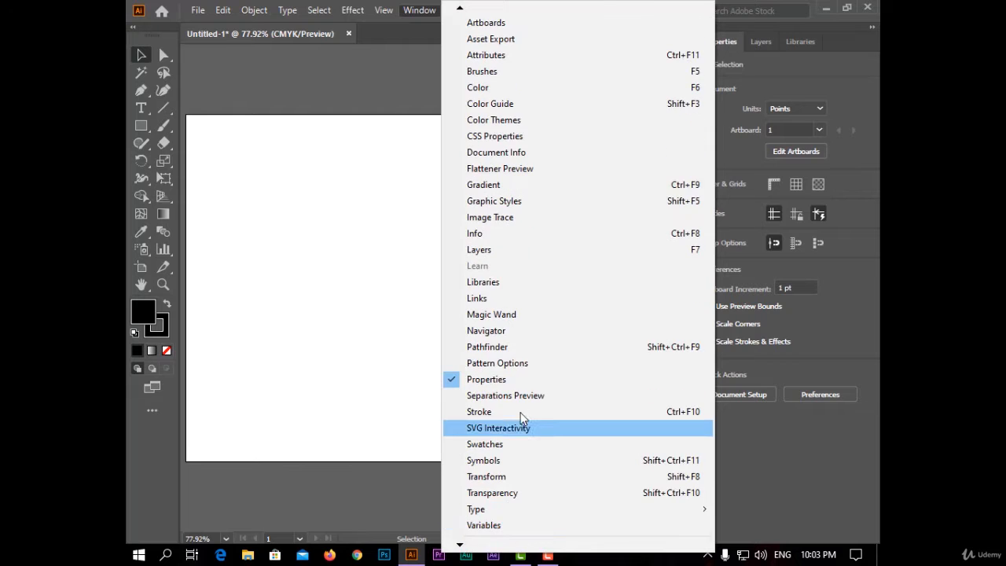
left_click(521, 412)
mouse_move(630, 206)
left_mouse_down()
mouse_move(685, 166)
mouse_move(619, 151)
mouse_move(666, 167)
left_mouse_up()
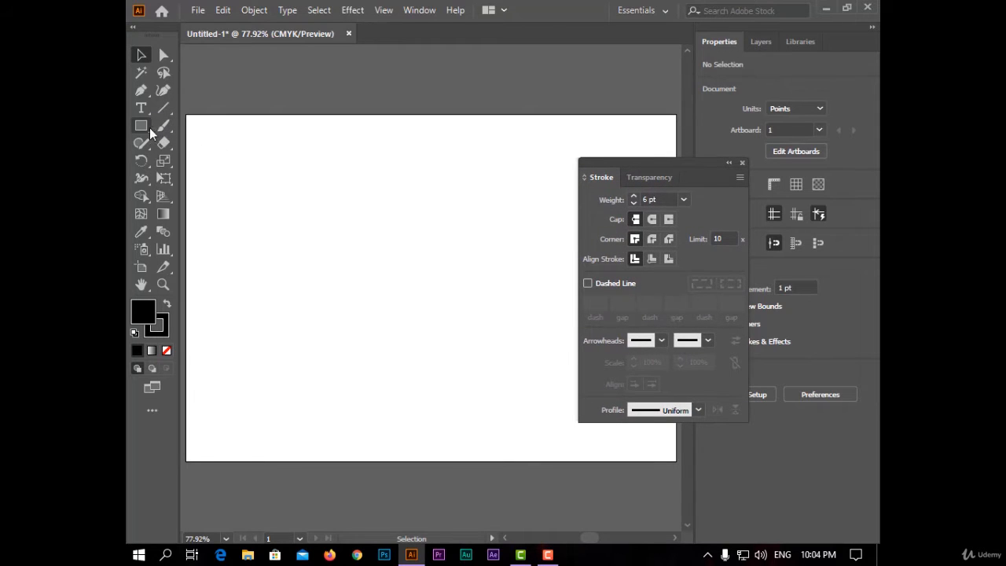
Draw an open zigzag path with four anchor points using the Pen tool and remove its fill
left_click(141, 90)
left_click(281, 178)
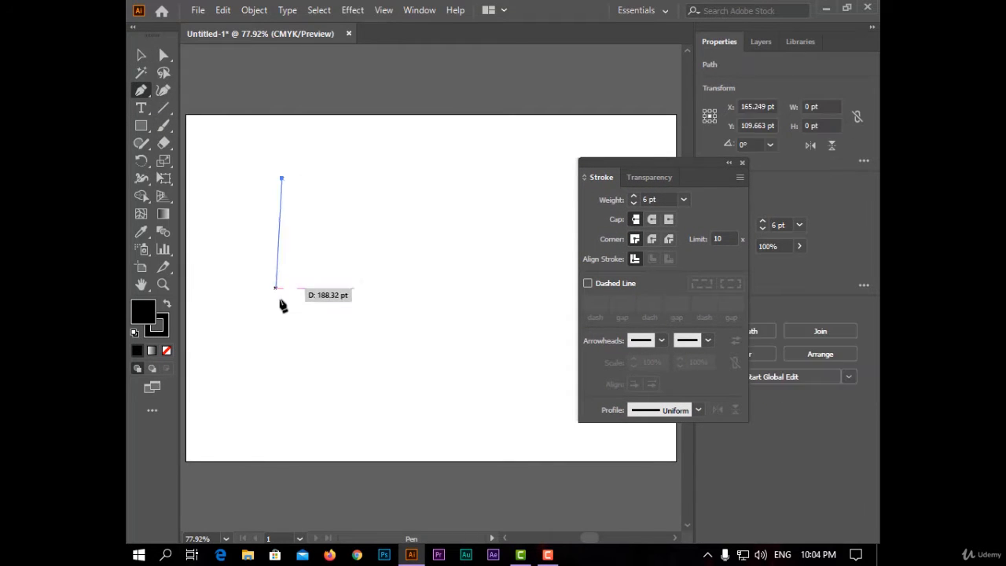
left_click(281, 313)
left_click(465, 260)
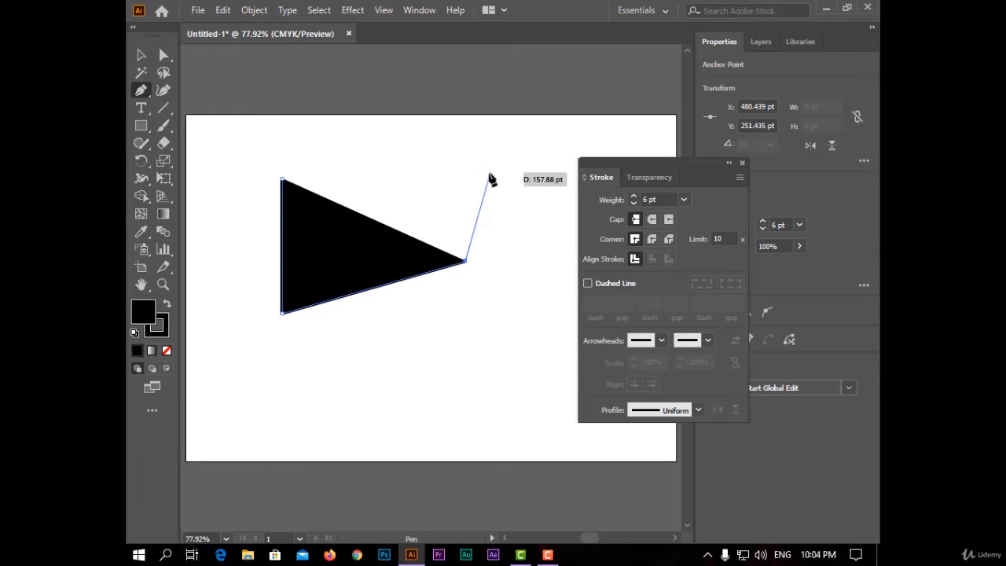
left_click(509, 339)
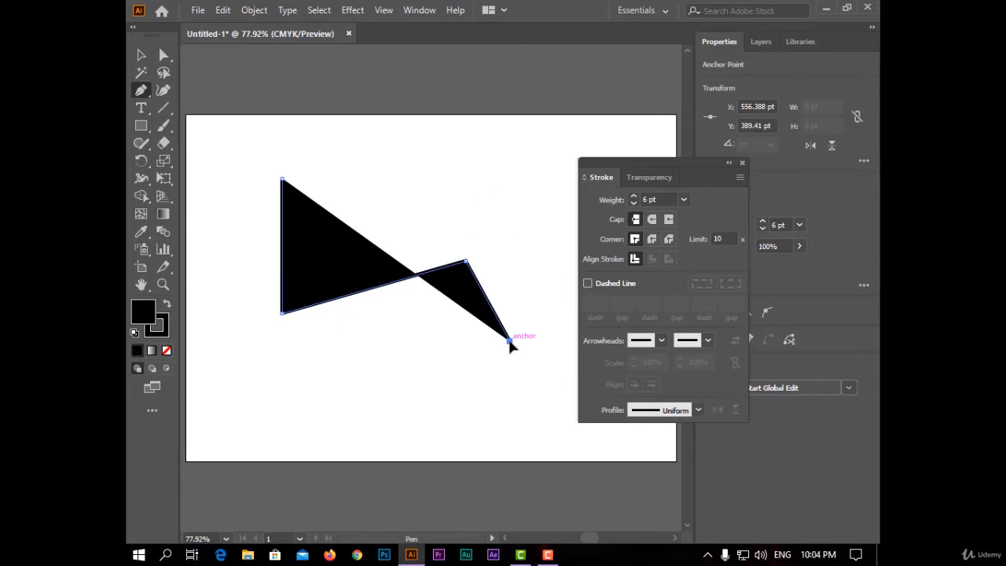
key("v")
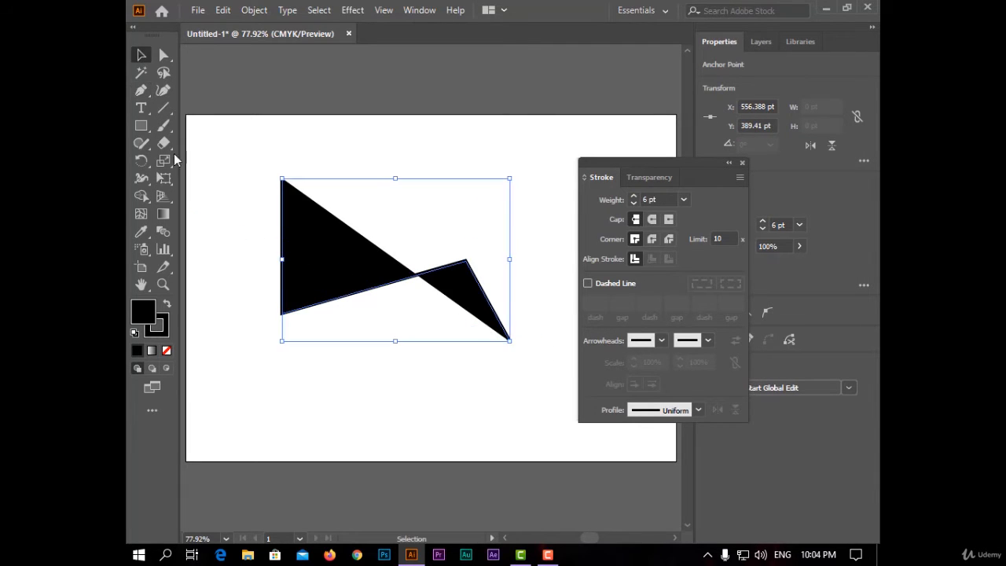
left_click(166, 351)
Try stroke weights of 9, 20, 60 and 12 pt on the zigzag path and settle on 18 pt
left_click_drag(611, 162, 604, 228)
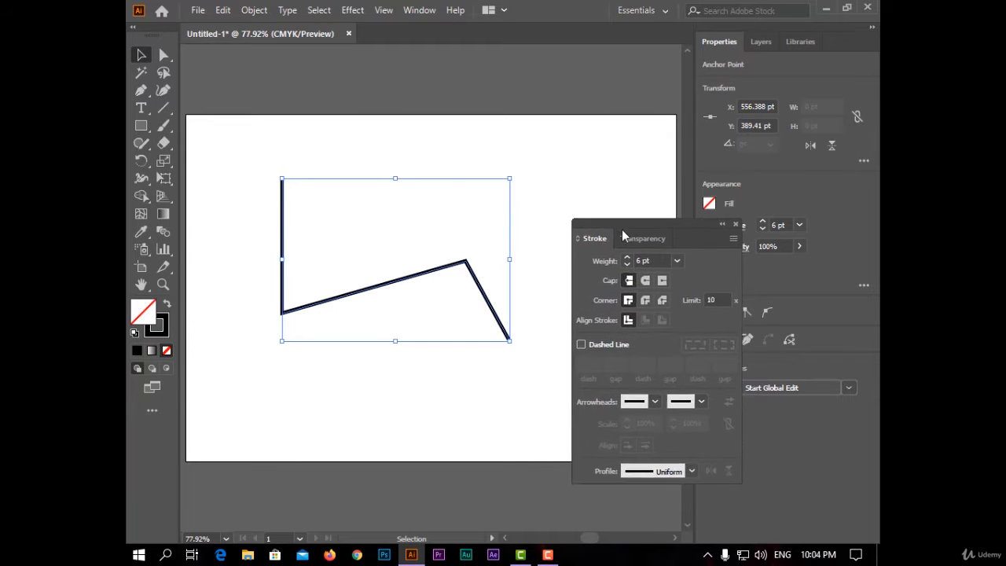
left_click(761, 222)
left_click(761, 221)
left_click(761, 222)
left_click_drag(678, 246, 665, 152)
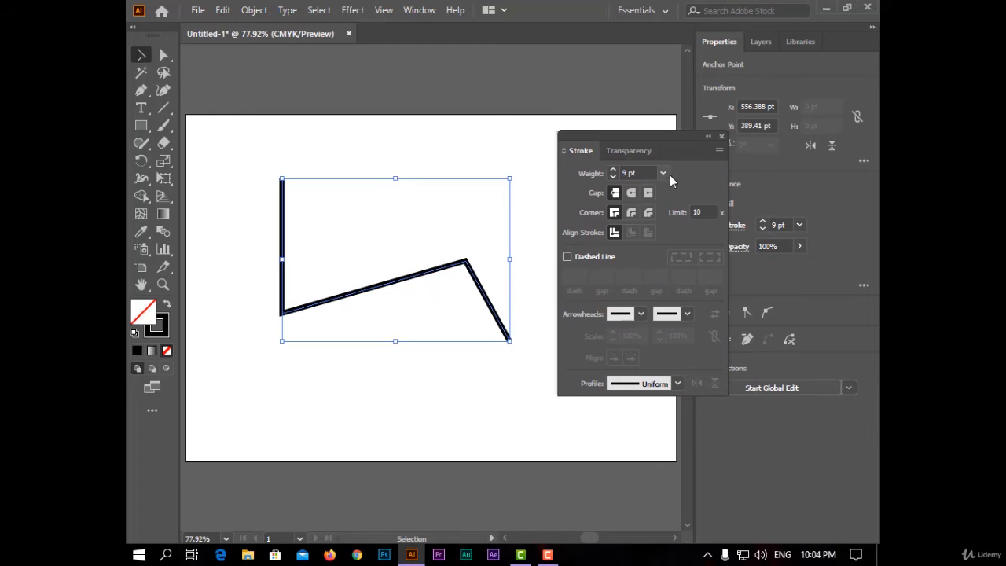
left_click(667, 173)
left_click(703, 463)
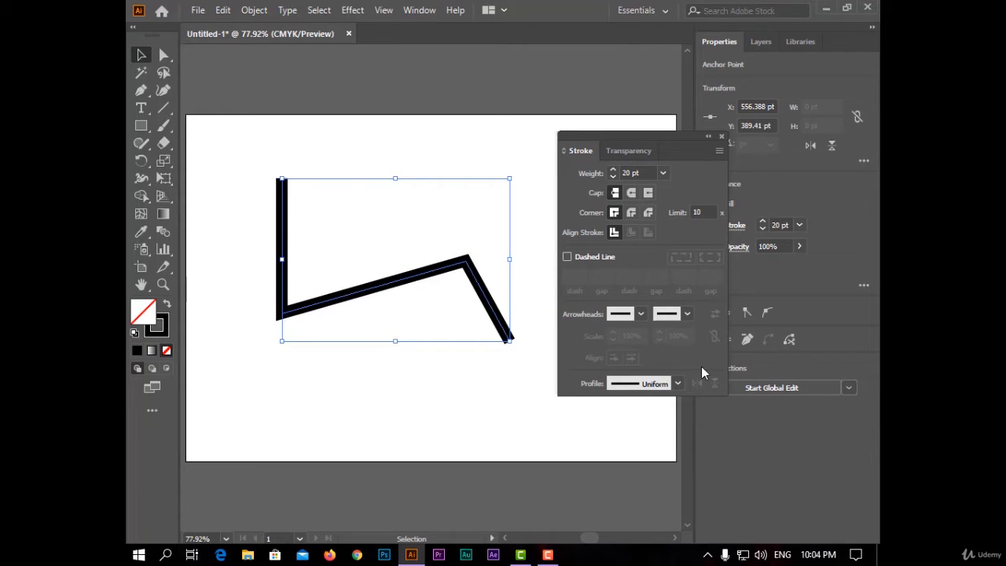
left_click(665, 174)
left_click(687, 482)
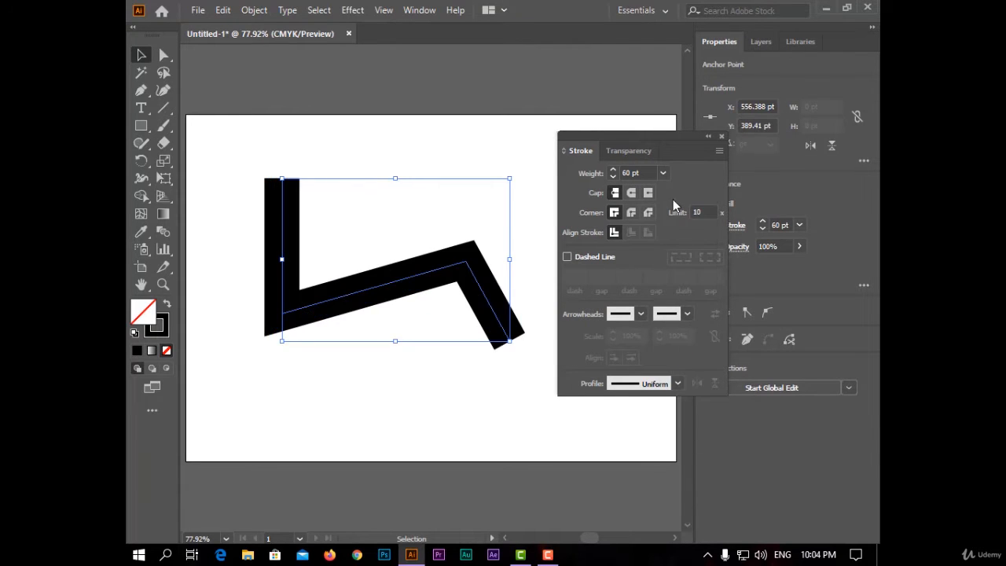
left_click(662, 173)
left_click(685, 369)
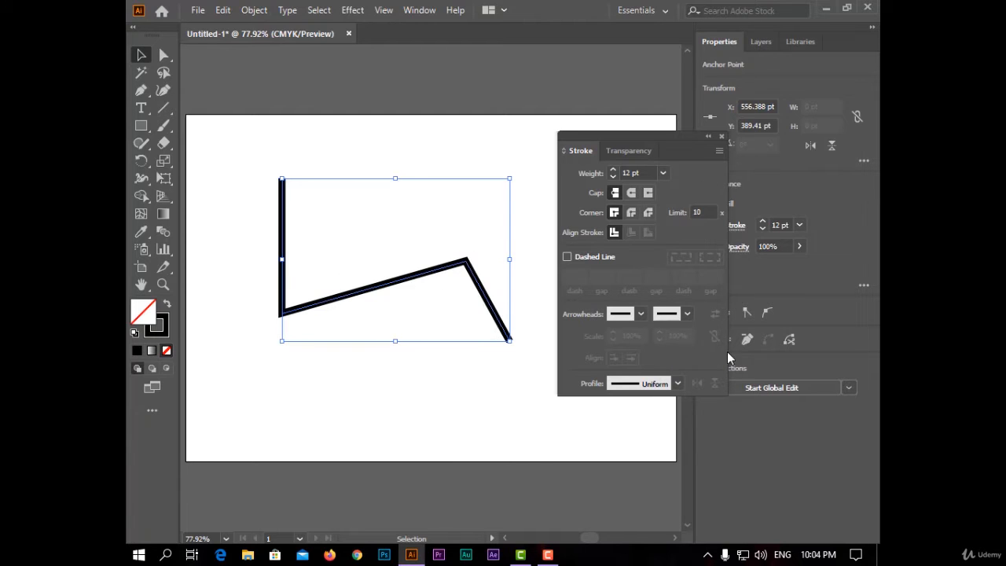
left_click(665, 172)
left_click(685, 449)
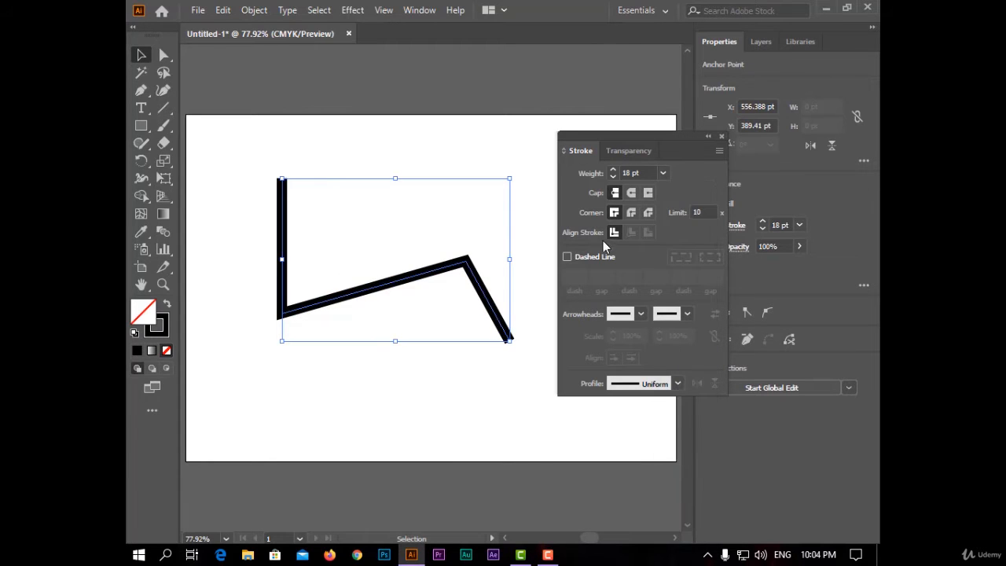
Try the round and projecting caps on the path's ends and return to the butt cap
left_click(633, 193)
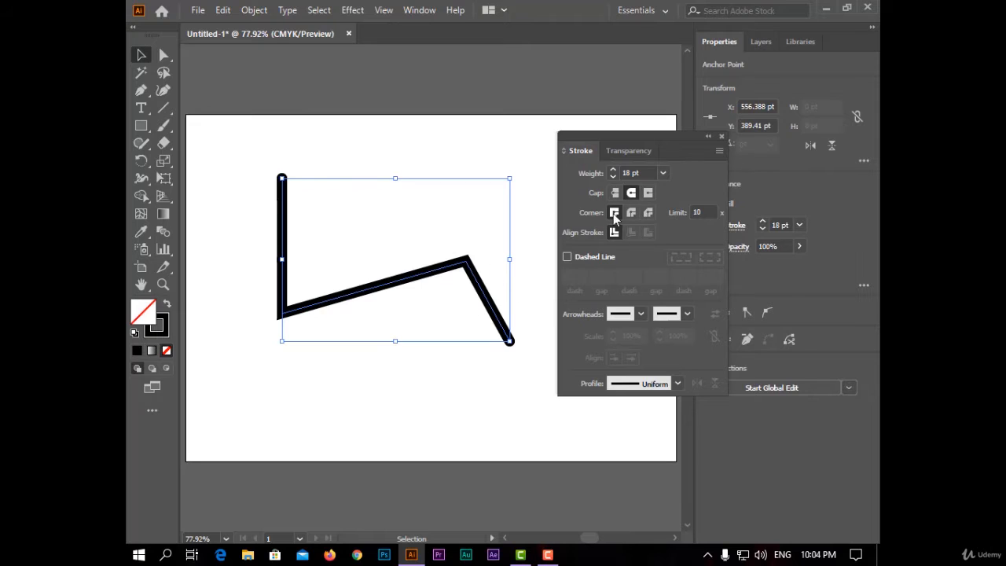
left_click(648, 192)
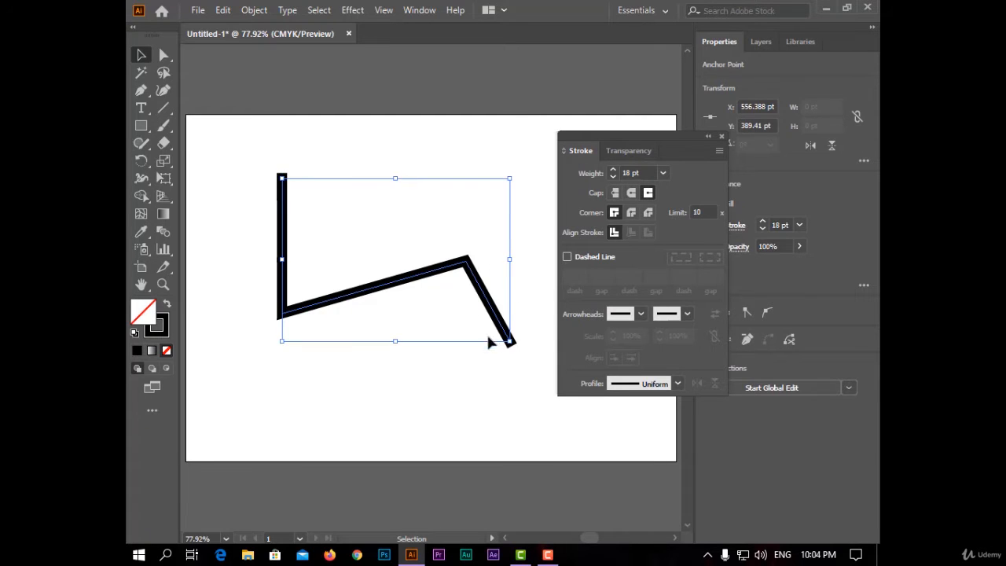
left_click(631, 192)
left_click(615, 193)
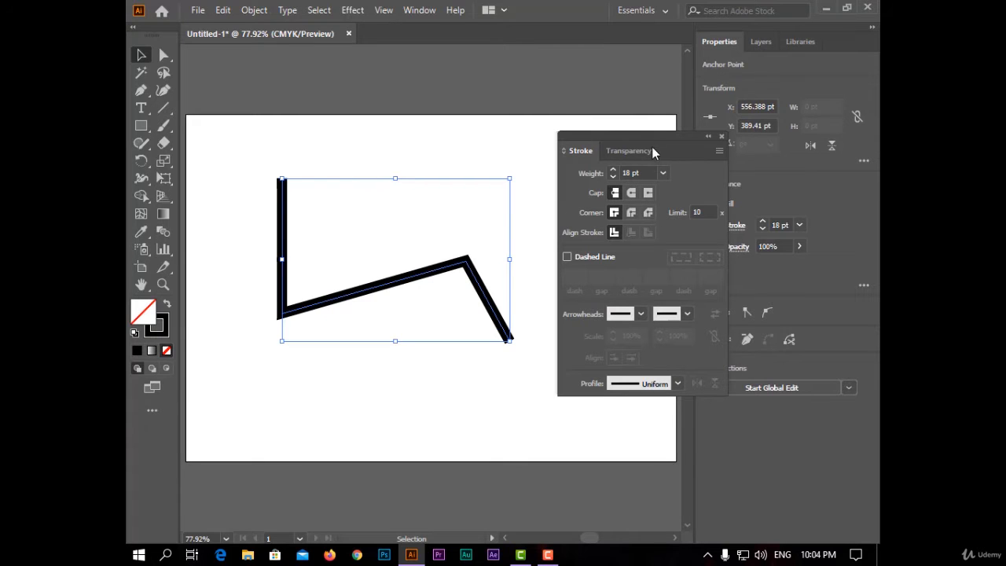
Try the round and bevel joins on the path's corners and return to the miter join
left_click_drag(651, 147, 623, 168)
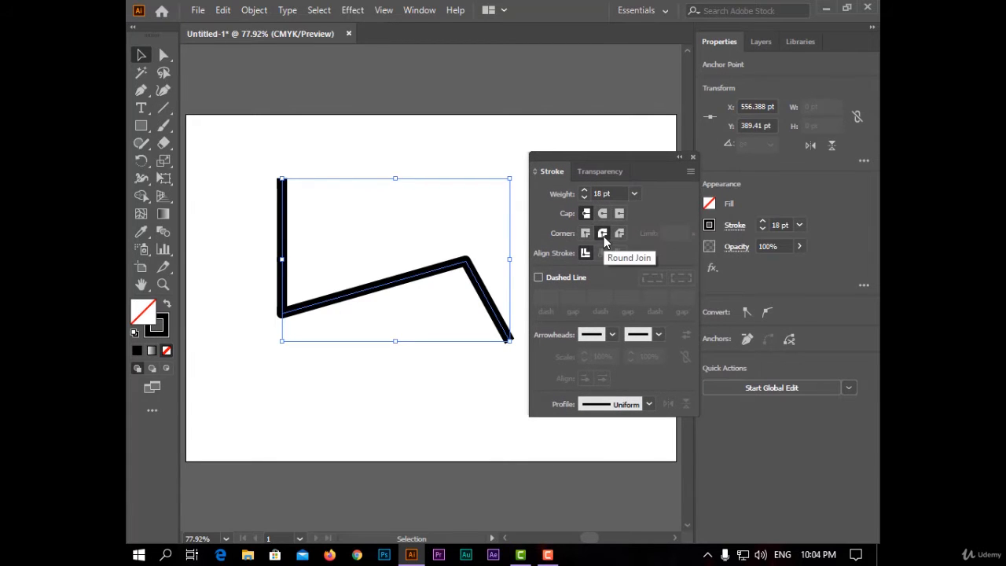
left_click(602, 232)
left_click(619, 233)
left_click(588, 232)
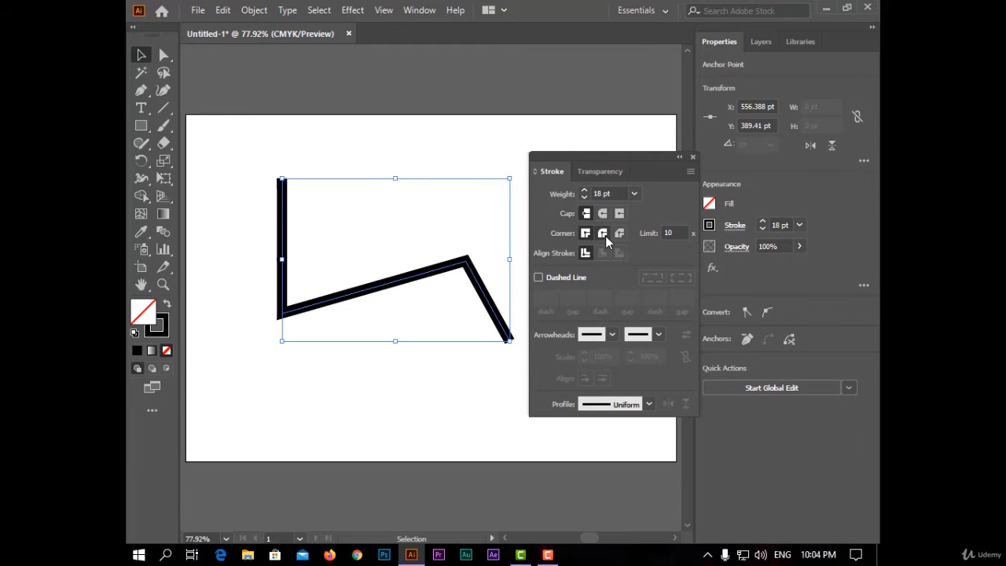
left_click(603, 234)
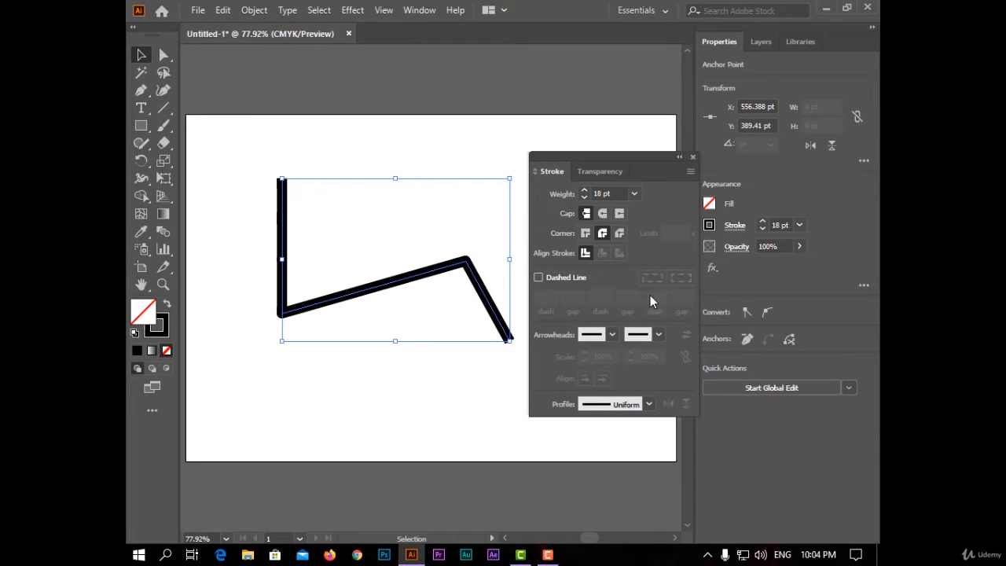
left_click(587, 232)
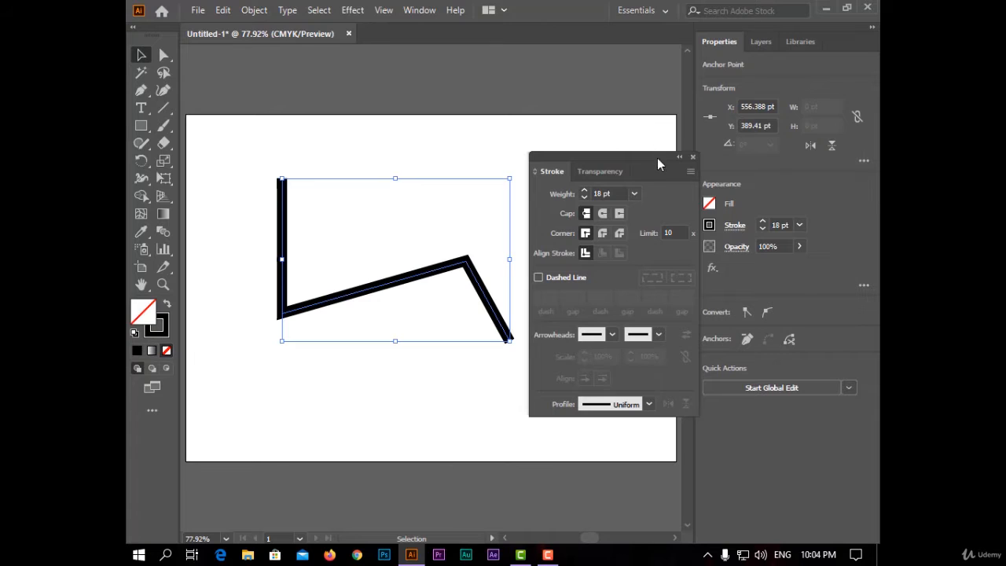
Make the path a dashed line with 12 pt dashes aligned to its corners and path ends
left_click_drag(656, 158, 664, 123)
left_click(545, 243)
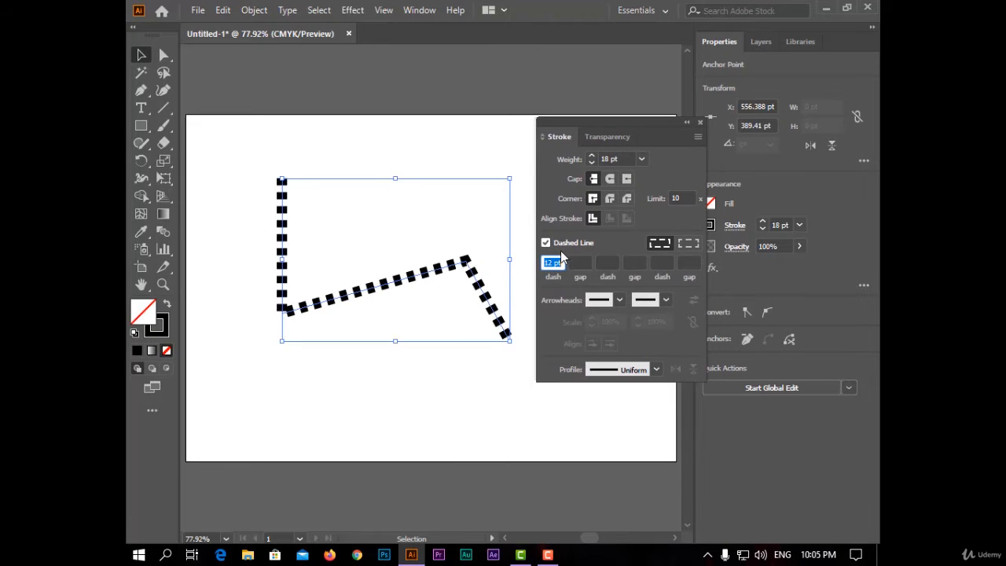
left_click(698, 245)
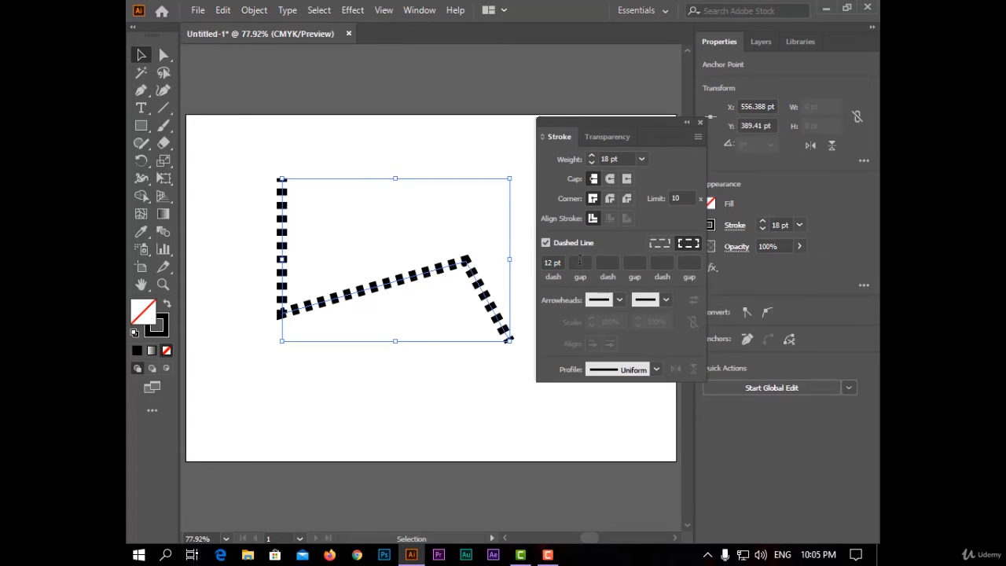
left_click(607, 263)
left_click(585, 262)
left_click(619, 263)
Try Arrow 1 at the path's start, replace it with Arrow 32, and add a solid pointed arrowhead at the path's end
left_click_drag(626, 137, 650, 124)
left_click(644, 288)
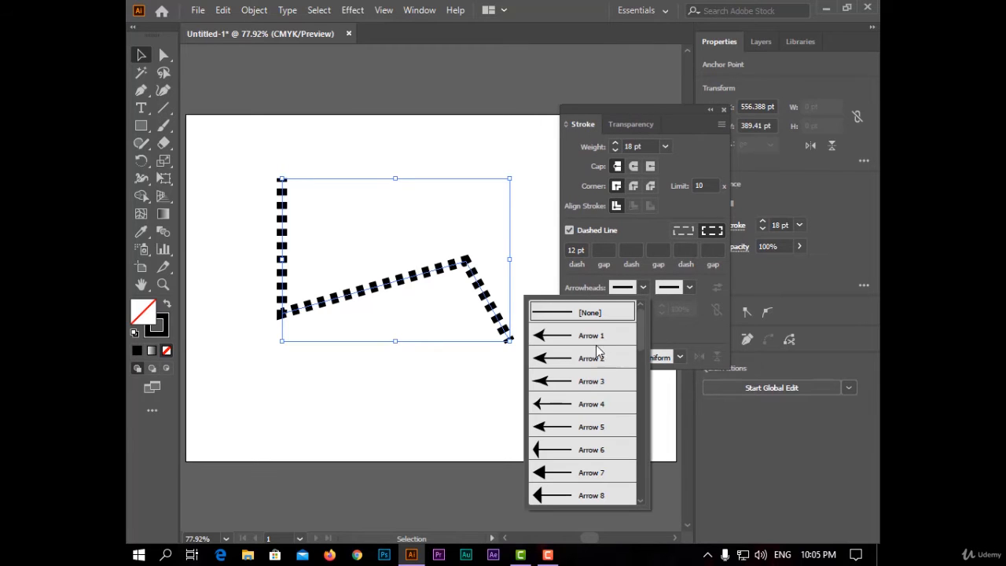
left_click(588, 333)
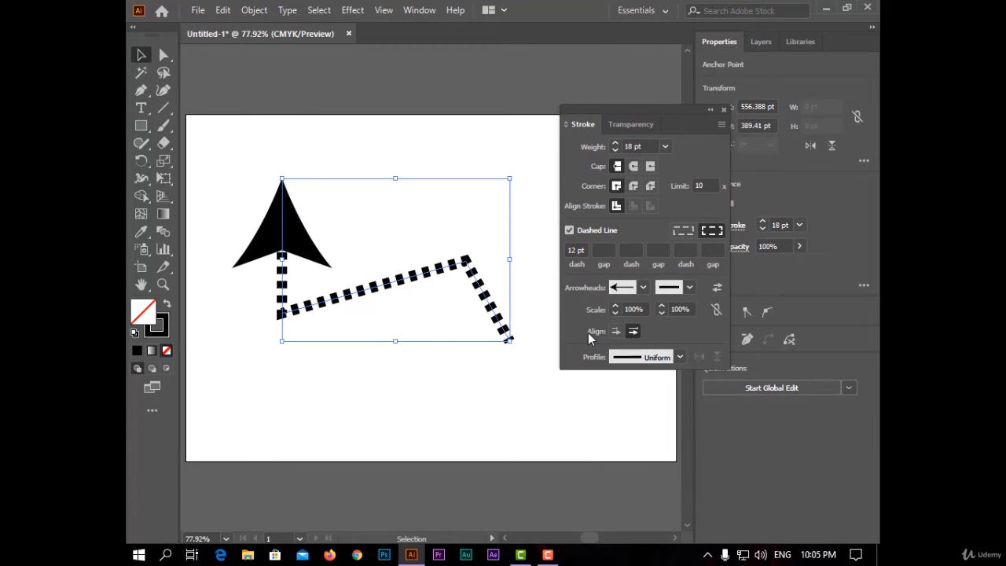
left_click(643, 288)
scroll(591, 426, "down", 10)
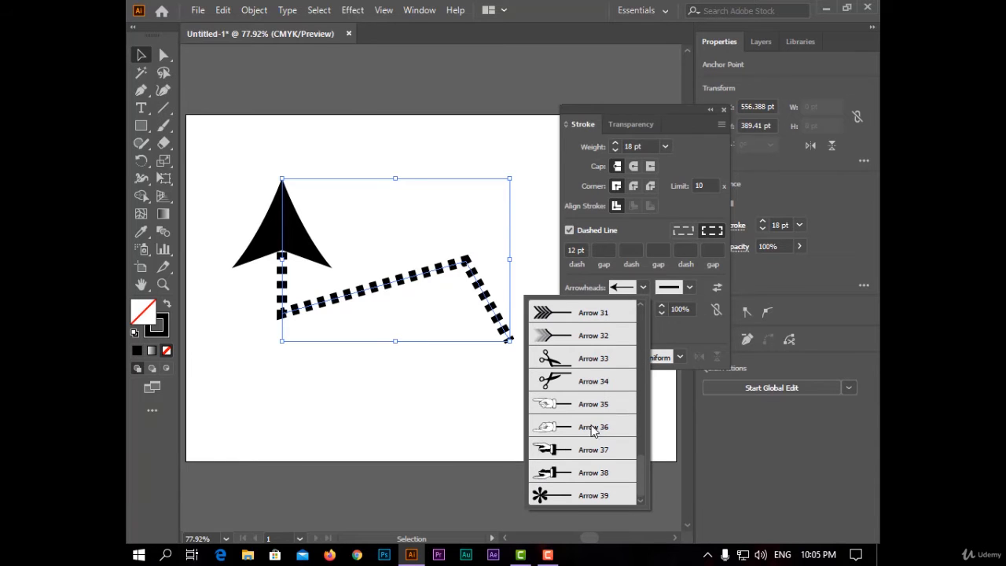
left_click(587, 336)
left_click(688, 288)
left_click(663, 363)
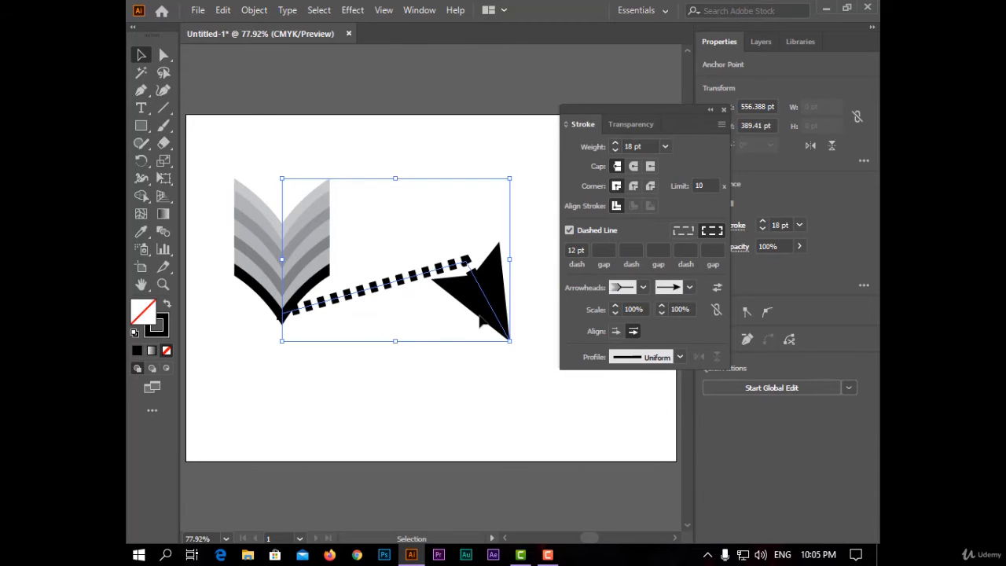
Scale the start arrowhead to 80% and the end arrowhead to 87%
left_click(616, 304)
left_click(616, 311)
left_click(616, 311)
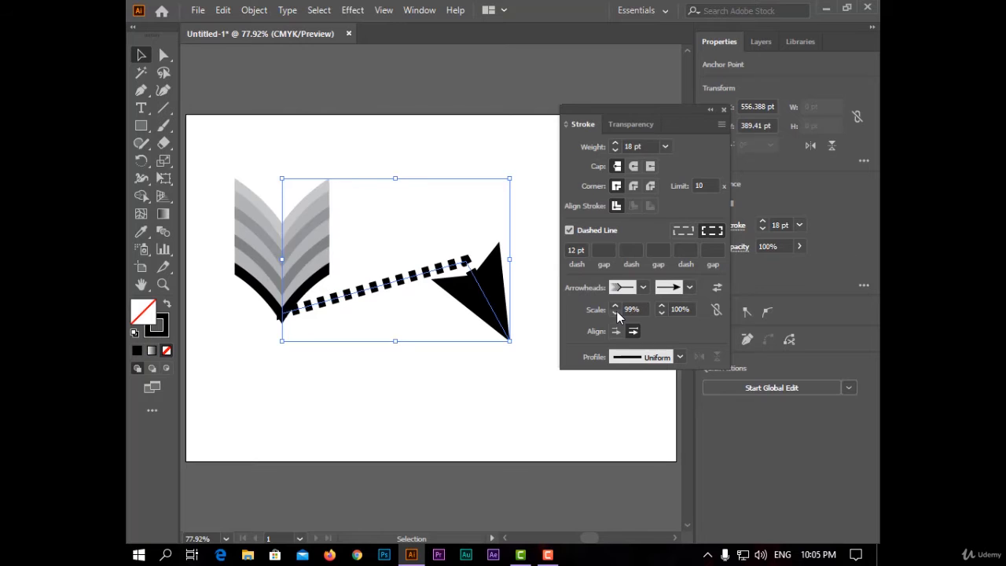
left_click(616, 311)
left_click(616, 311)
left_click(616, 311)
left_click(616, 311)
left_click(616, 311)
left_click(616, 311)
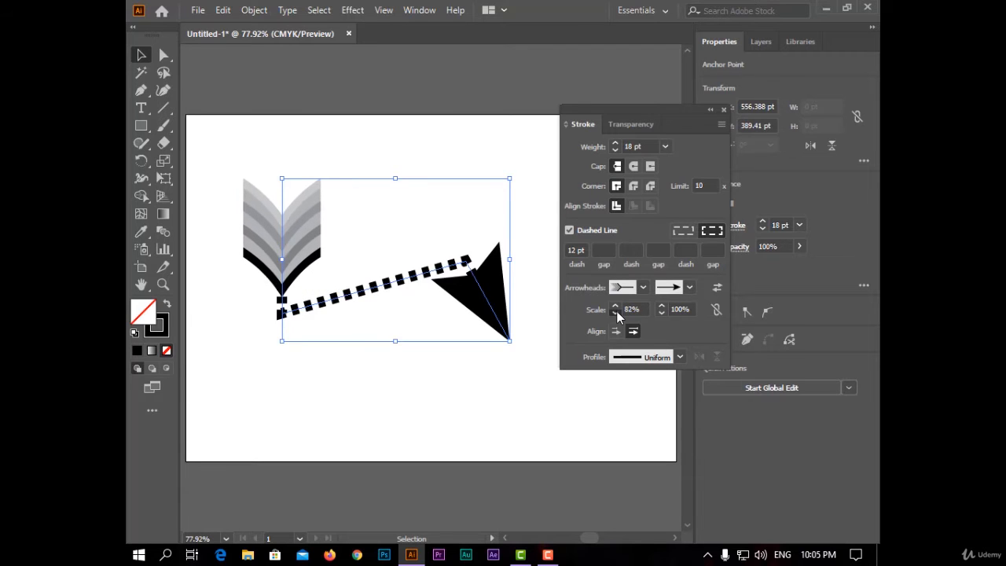
left_click(616, 311)
left_click(661, 313)
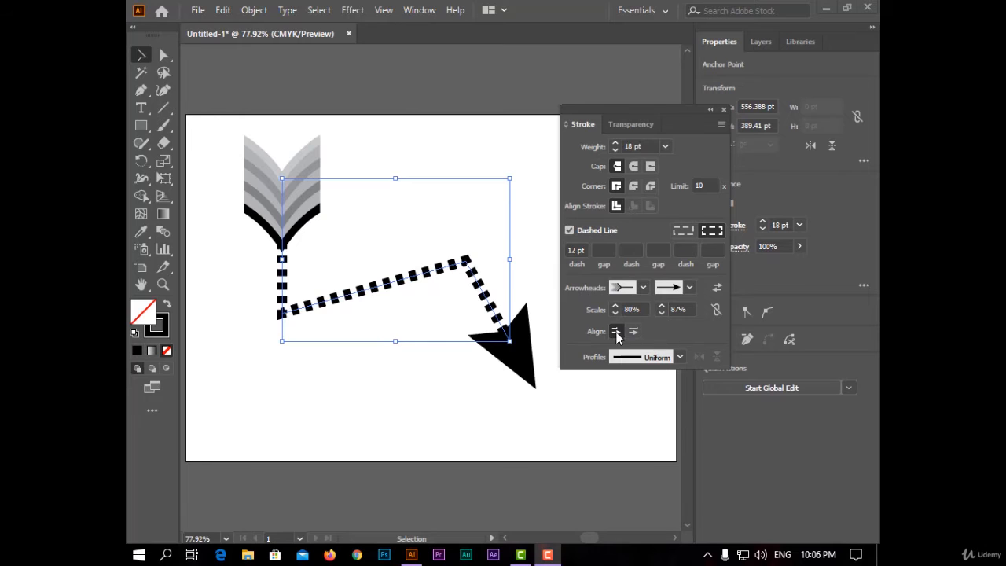
Compare both arrowhead alignments, keep the tips extending beyond the path's ends, and turn off the dashed line
left_click(638, 333)
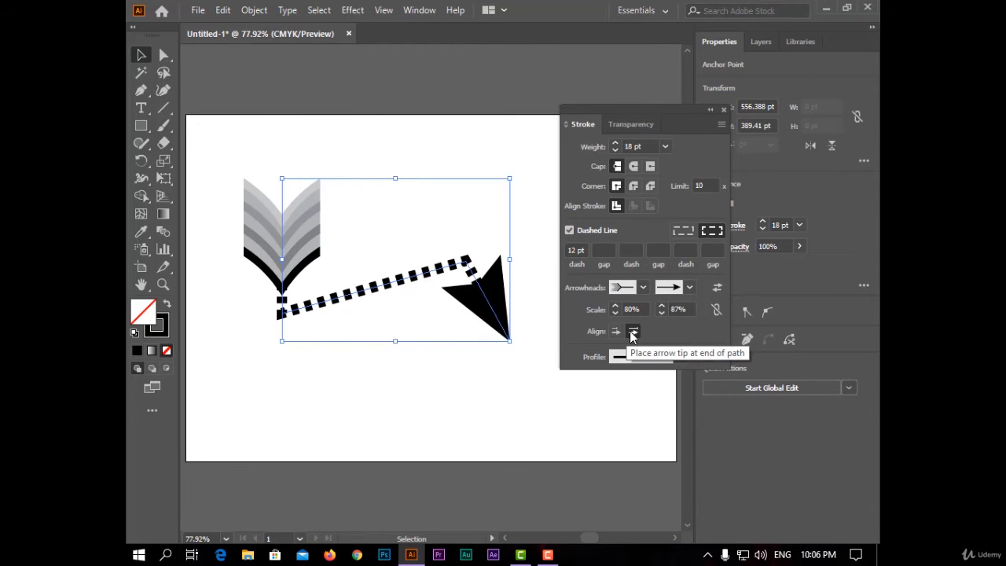
left_click(616, 331)
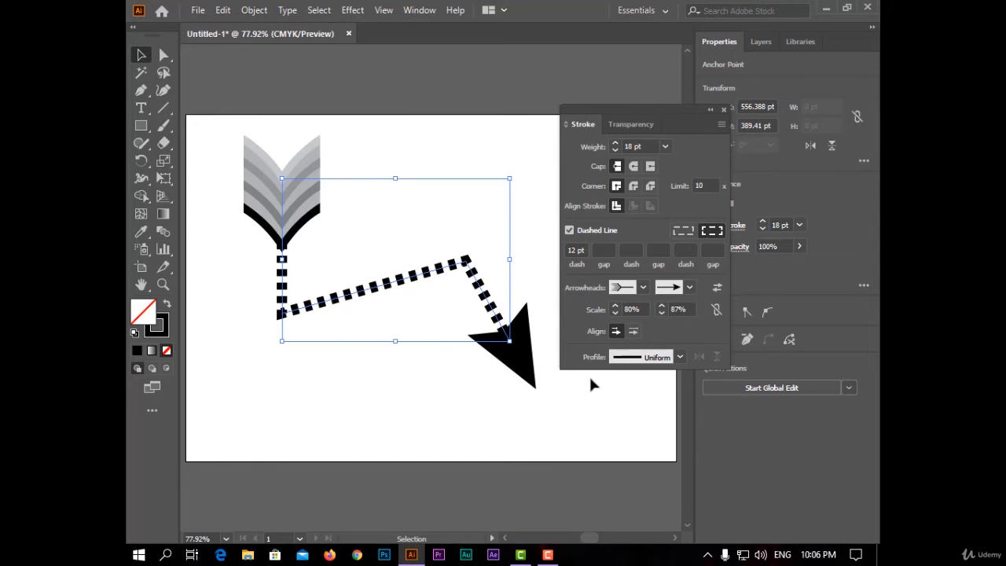
left_click(695, 232)
left_click(571, 231)
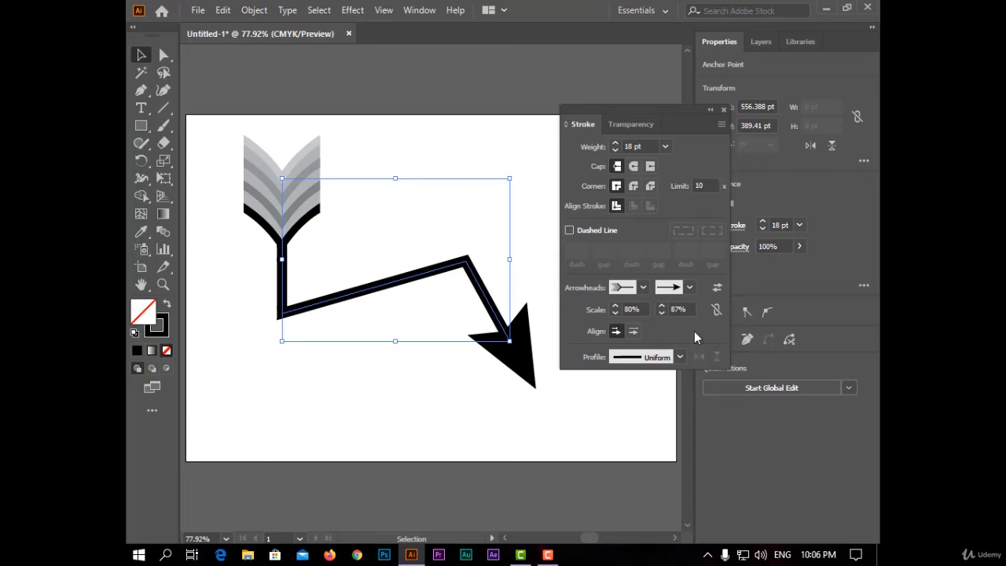
Try the lens-shaped and arched width profiles, apply the asymmetric teardrop-like profile and flip it along the path
left_click(679, 357)
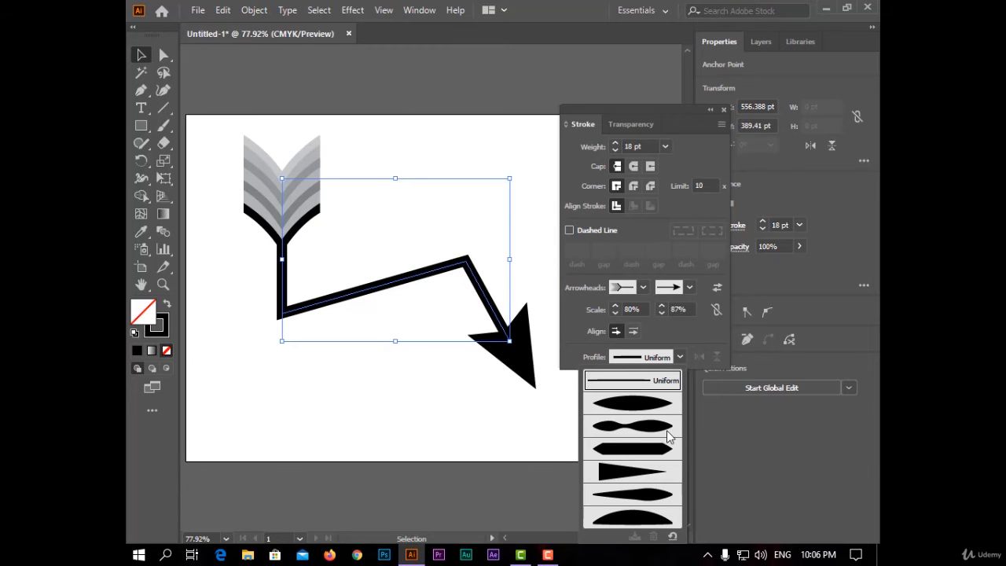
left_click(640, 403)
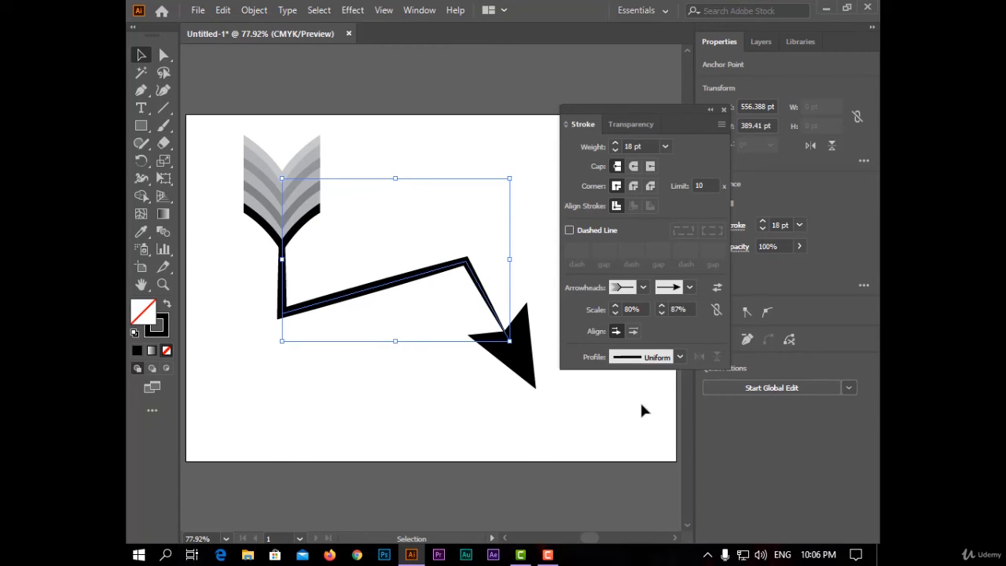
left_click(679, 357)
left_click(640, 514)
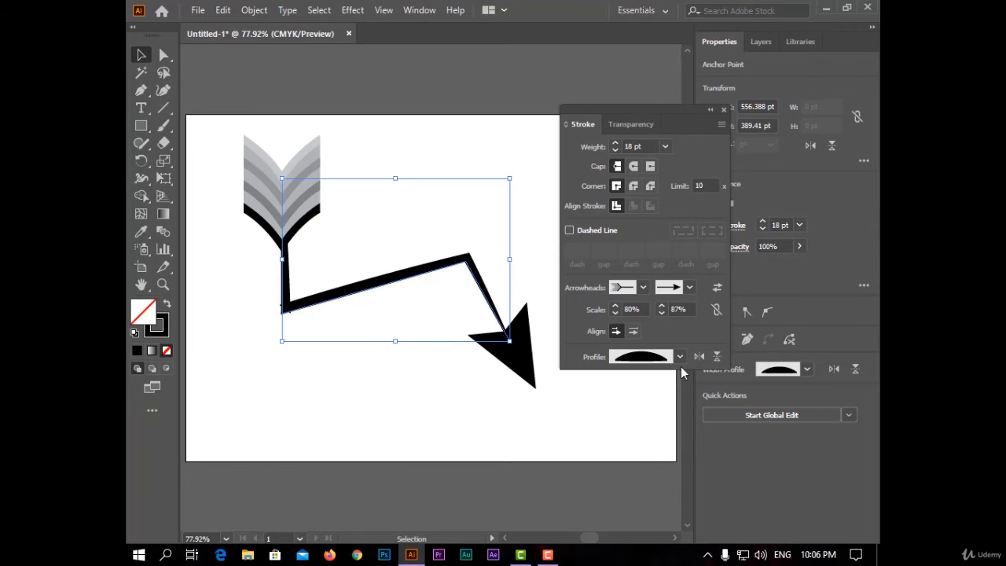
left_click(679, 357)
left_click(654, 491)
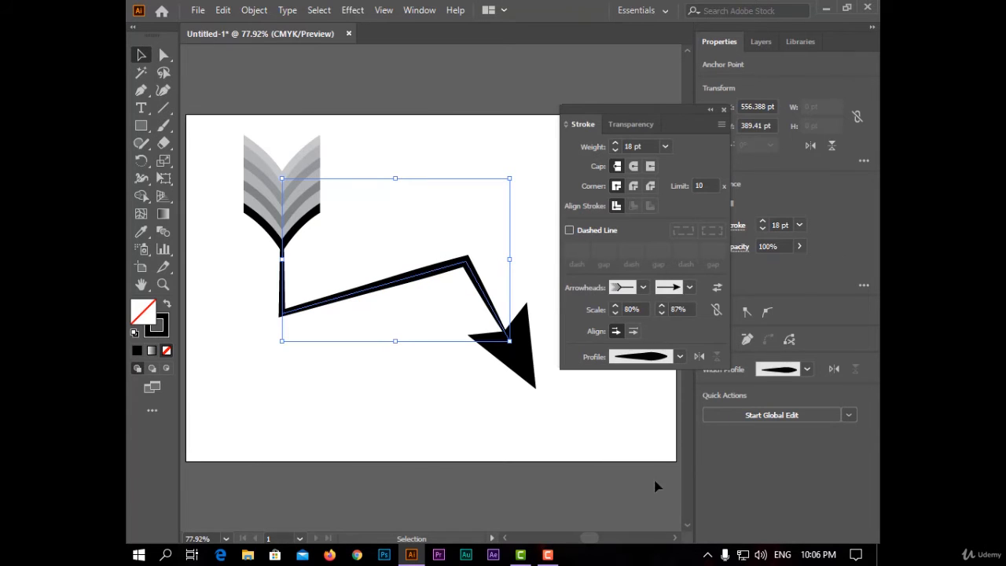
left_click(697, 357)
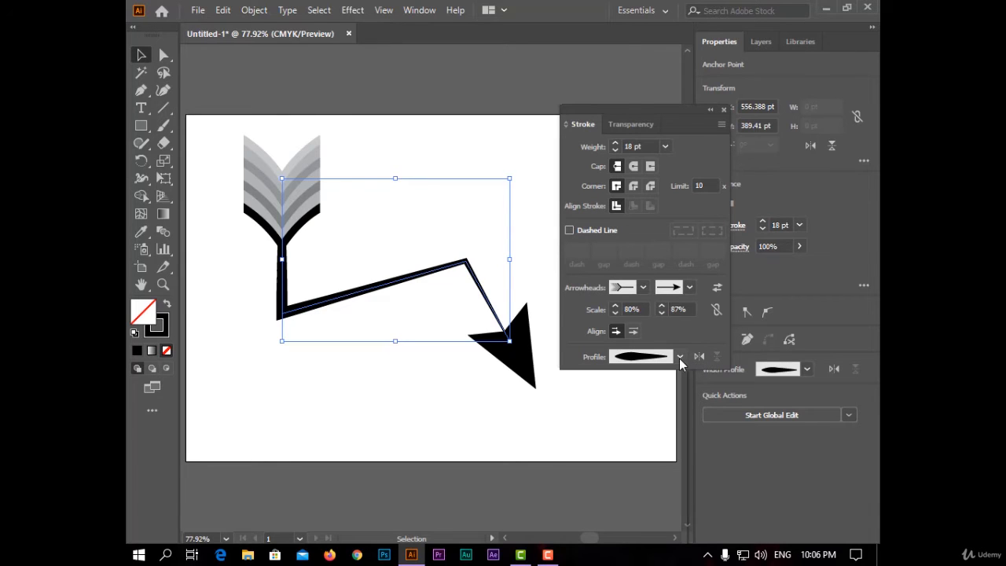
Apply a different width profile to the selected path and flip the profile across the path
left_click(680, 357)
left_click(632, 517)
left_click(715, 357)
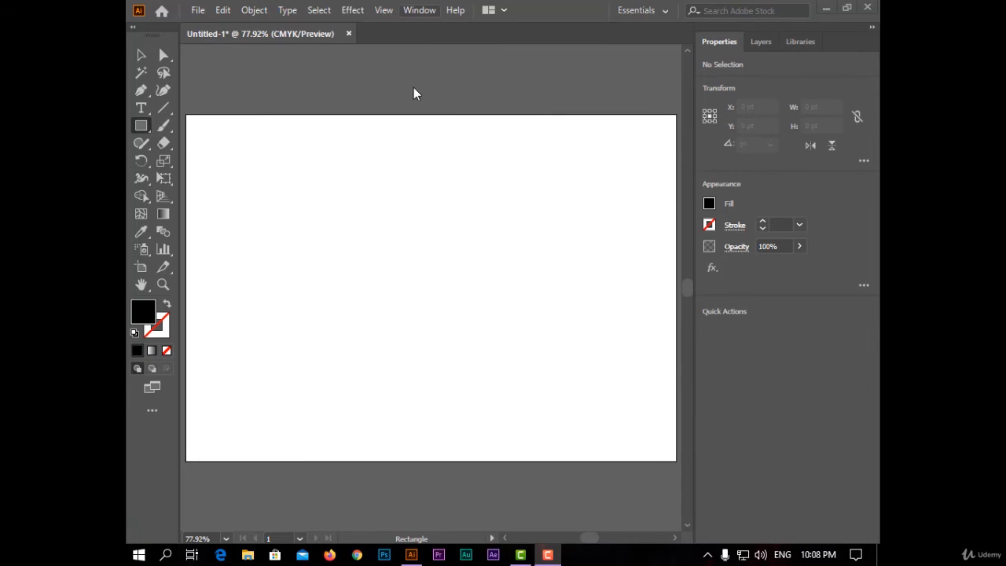
Show the Transform settings and draw a black rectangle about 337 × 358 pt on the empty artboard
left_click(420, 9)
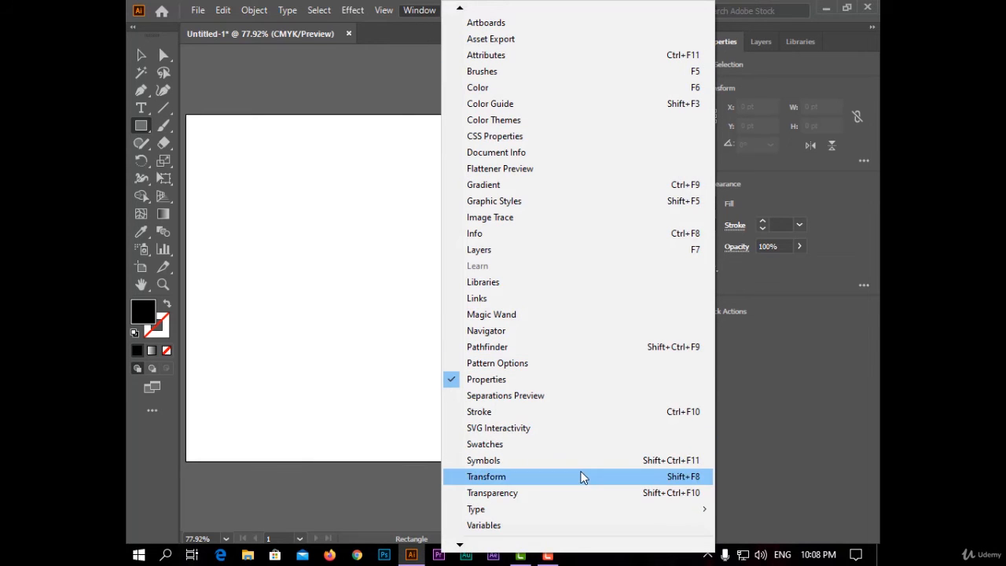
left_click(579, 476)
left_click_drag(718, 127, 681, 197)
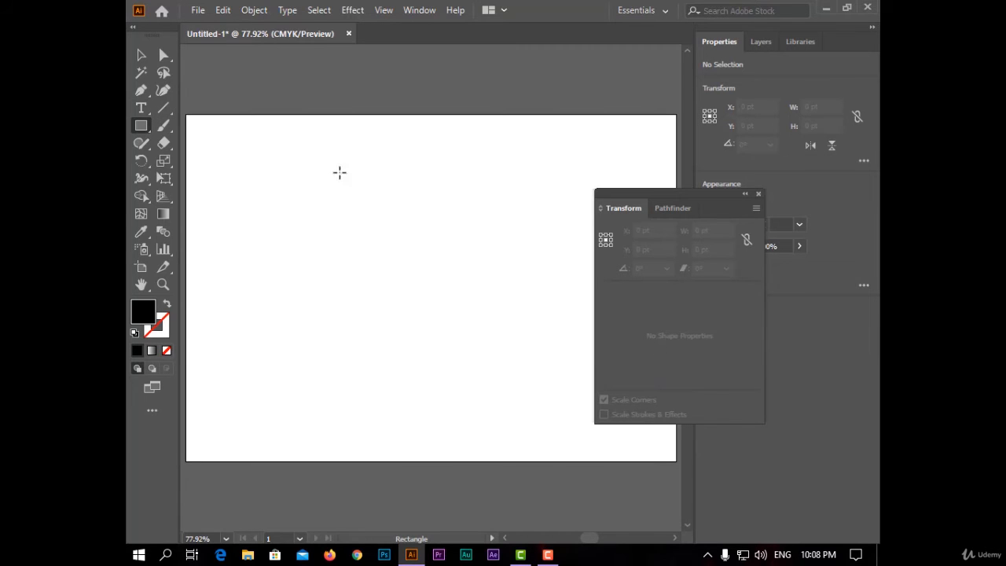
left_click_drag(274, 166, 469, 374)
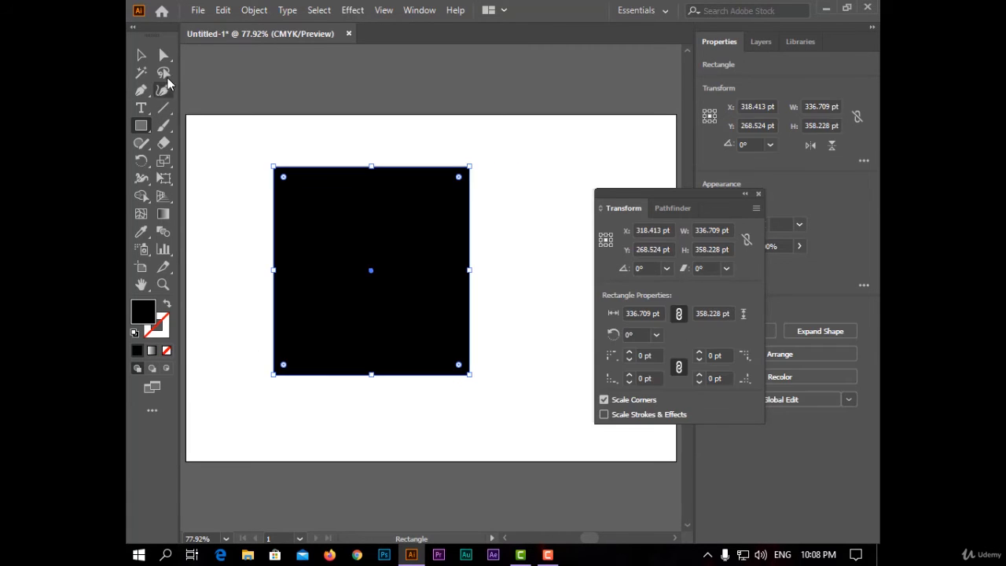
left_click(140, 56)
left_click_drag(683, 196, 646, 156)
Try different horizontal positions for the rectangle and settle on an X value of 332 pt
left_click(621, 190)
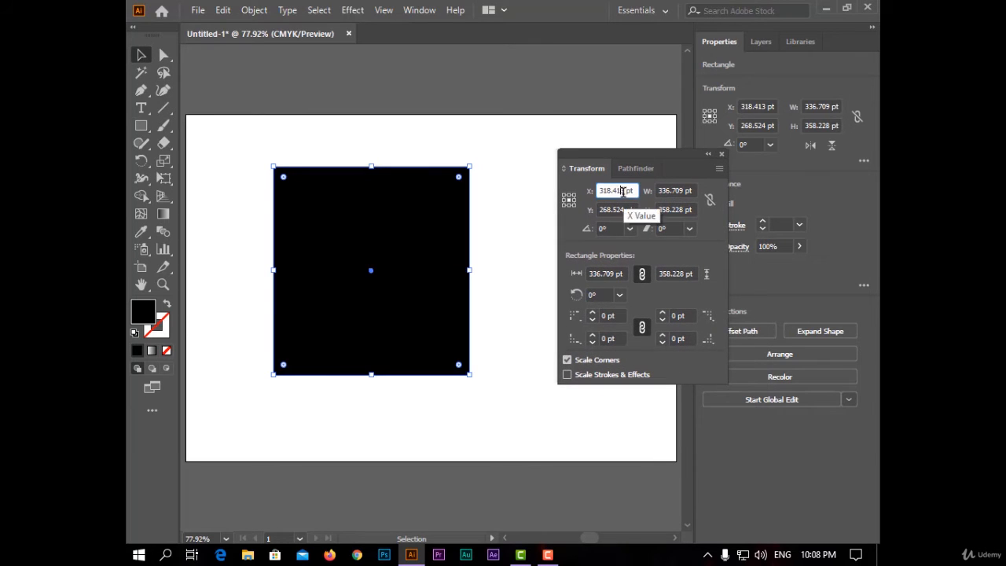
type("329")
key("Return")
key("Up")
key("Up")
key("Up")
key("Up")
key("Up")
key("Up")
key("Up")
key("Up")
key("Up")
key("Up")
key("Up")
key("Up")
key("Up")
key("Up")
key("Up")
key("Up")
key("Up")
key("Up")
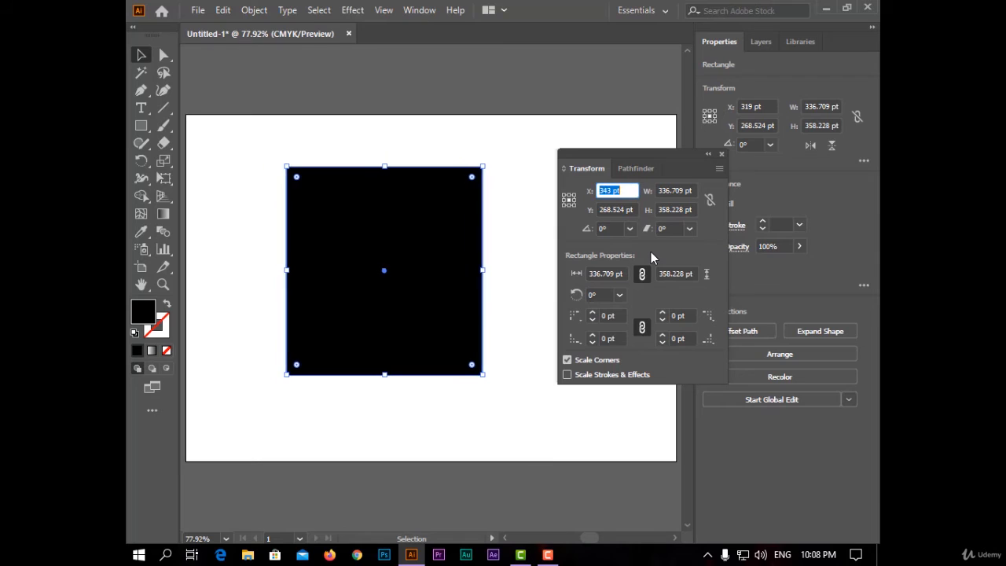
key("Down")
key("Down")
key("Down")
key("Down")
key("Down")
key("Down")
key("Down")
key("Down")
key("Down")
key("Down")
key("Down")
key("Down")
key("Down")
key("Down")
key("Down")
Shift the rectangle down to a Y value of 299 pt and bring it back up to 273 pt
left_click(616, 210)
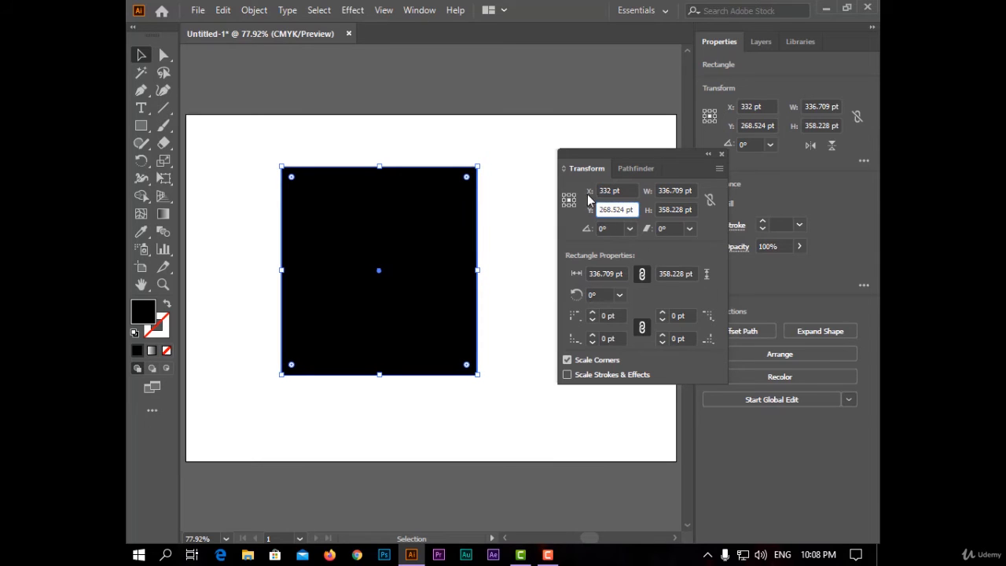
key("Up")
key("Up")
key("Up")
key("Up")
key("Up")
key("Up")
key("Up")
key("Up")
key("Up")
key("Up")
key("Up")
key("Up")
key("Up")
key("Up")
key("Up")
key("Up")
key("Up")
key("Up")
key("Up")
key("Up")
key("Up")
key("Up")
key("Up")
key("Up")
key("Up")
key("Up")
key("Up")
key("Up")
key("Up")
key("Up")
key("Up")
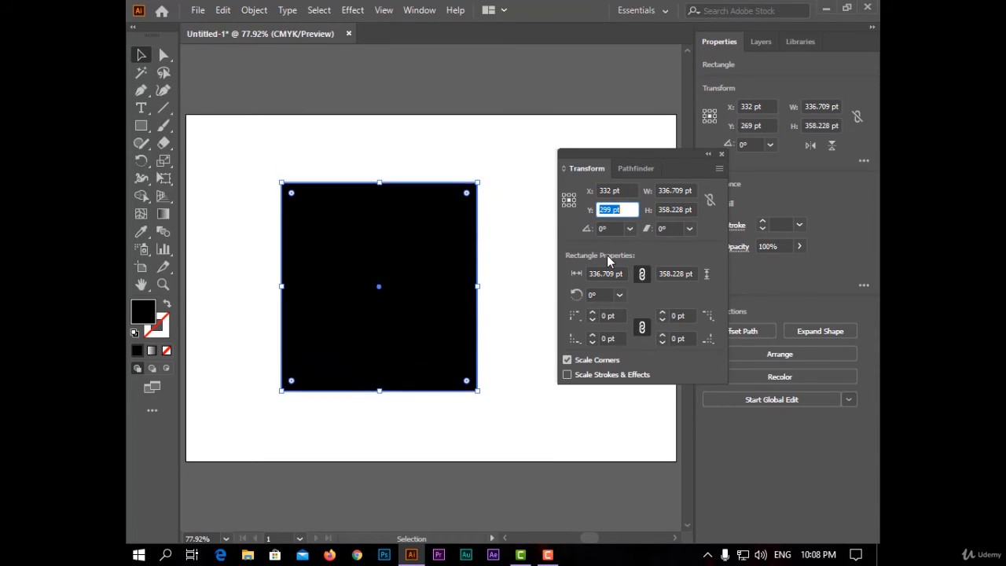
key("Down")
key("Down")
key("Down")
key("Down")
key("Down")
key("Down")
key("Down")
key("Down")
key("Down")
key("Down")
key("Down")
key("Down")
key("Down")
key("Down")
key("Down")
key("Down")
key("Down")
key("Down")
key("Down")
key("Down")
key("Down")
key("Down")
key("Down")
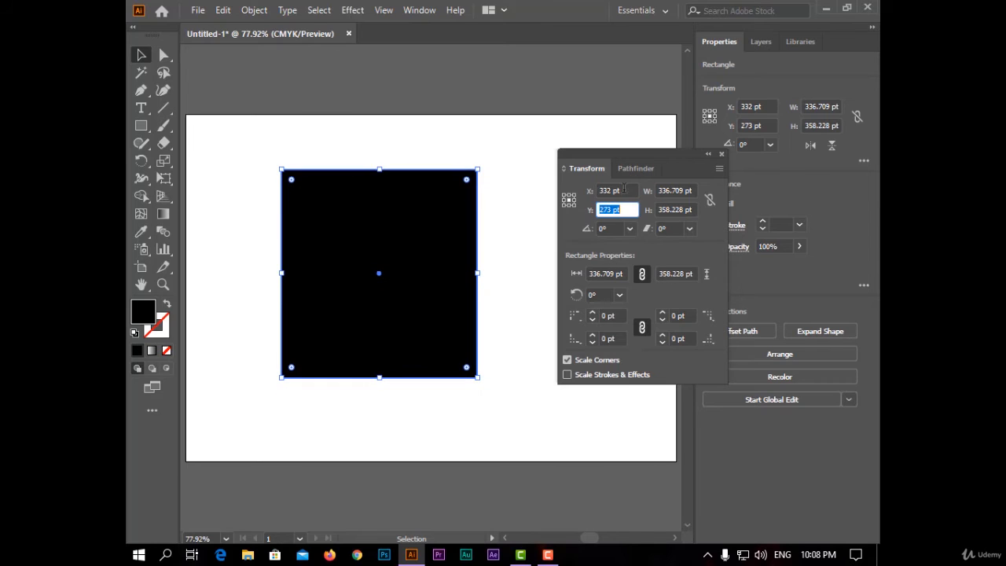
Widen the rectangle to 369 pt without changing its height
key("Tab")
key("Up")
key("Up")
key("Up")
key("Up")
Increase the rectangle's height to 405 pt
key("Up")
key("Up")
key("Up")
key("Up")
key("Up")
key("Up")
key("Up")
key("Up")
key("Up")
key("Up")
key("Up")
key("Up")
key("Up")
key("Up")
key("Up")
key("Up")
key("Up")
key("Up")
key("Up")
key("Up")
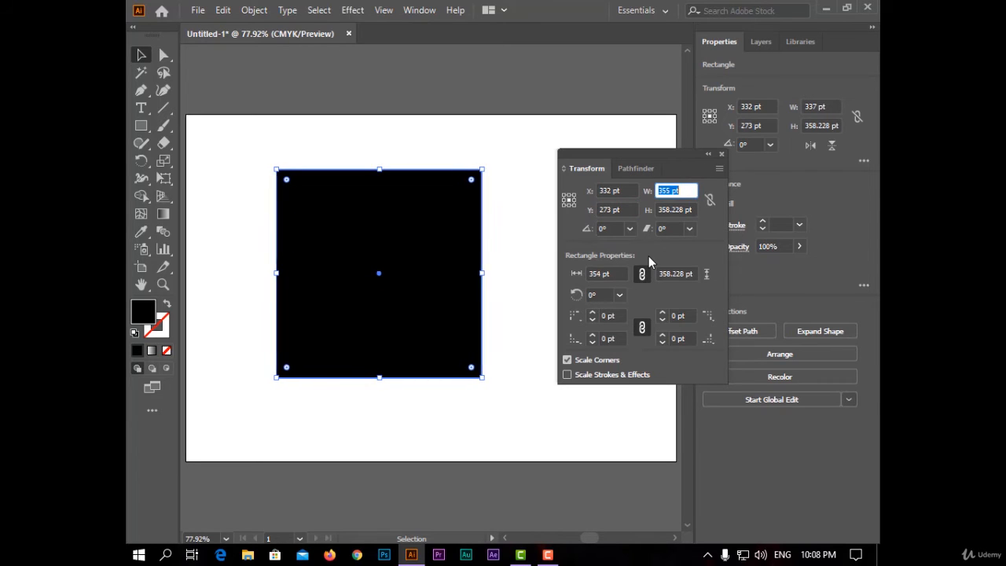
key("Tab")
key("Up")
key("Up")
key("Up")
key("Up")
key("Up")
key("Up")
key("Up")
key("Up")
key("Up")
key("Up")
key("Up")
key("Up")
key("Up")
key("Up")
key("Up")
key("Up")
key("Up")
key("Up")
key("Up")
key("Up")
key("Up")
key("Up")
key("Up")
key("Up")
key("Up")
key("Up")
key("Up")
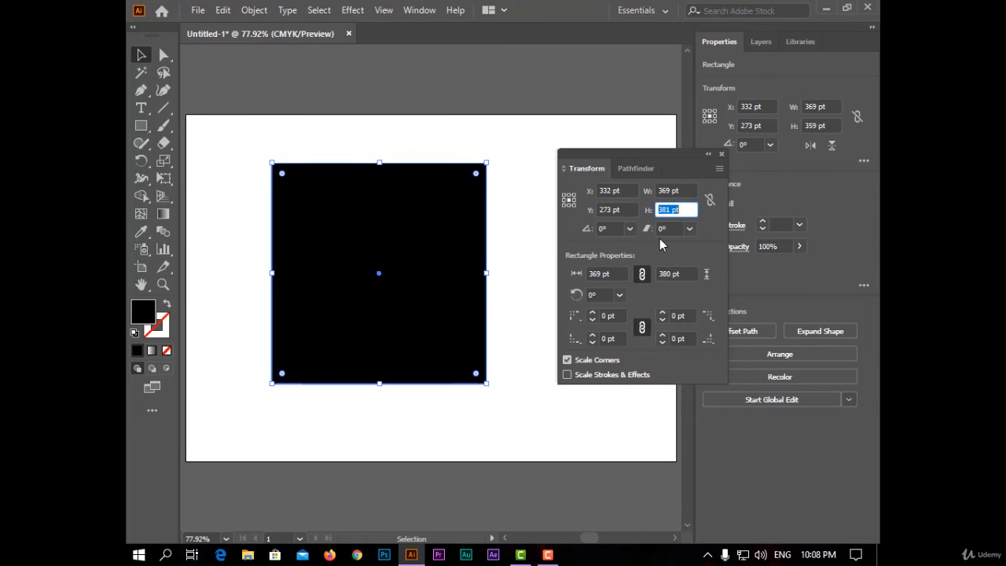
Try rotating the rectangle to 60° and return its angle to 0°
left_click(629, 229)
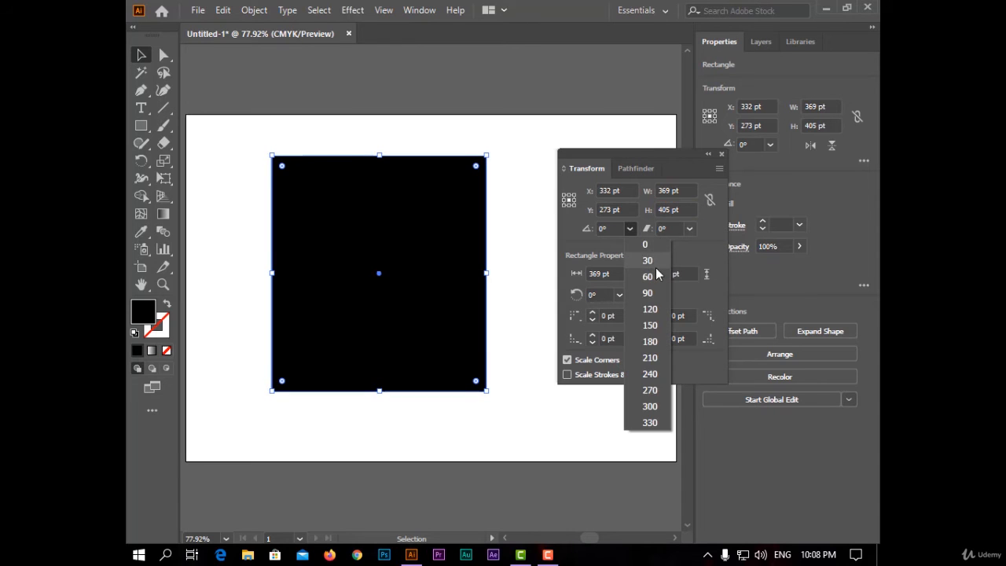
left_click(656, 282)
left_click(629, 229)
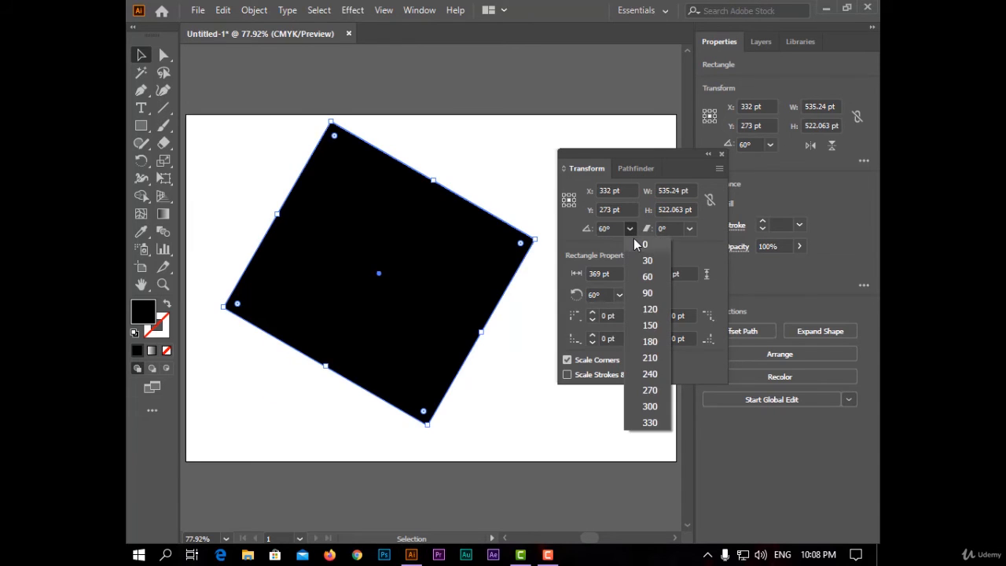
left_click(646, 246)
Try shearing the rectangle by 10° and undo the shear
left_click(689, 229)
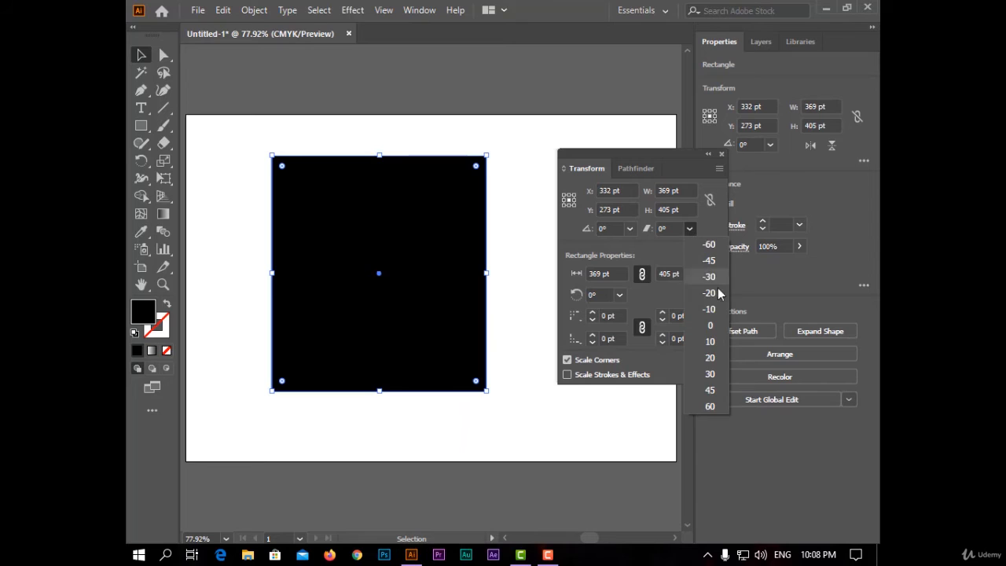
left_click(715, 340)
left_click(689, 229)
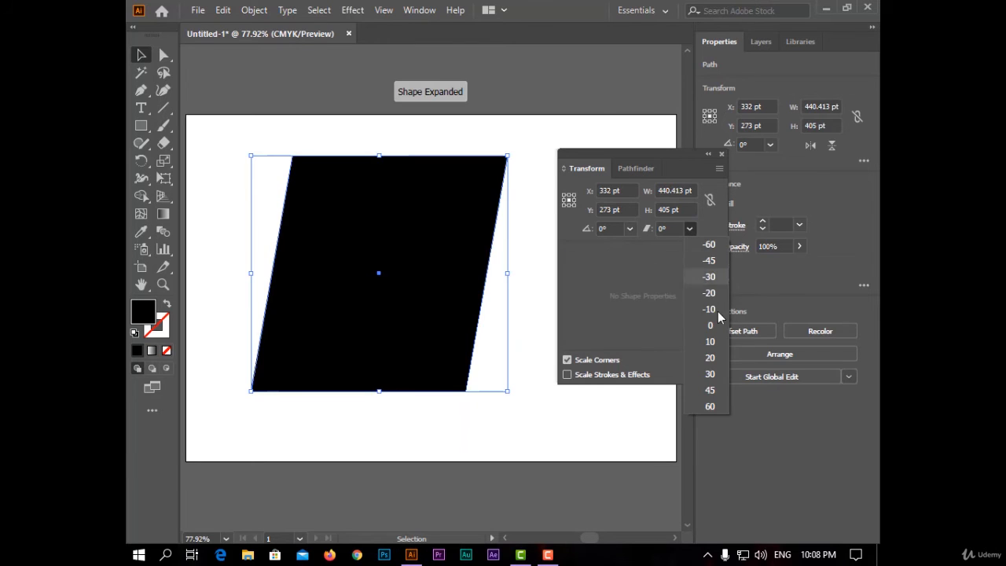
left_click(651, 280)
key("ctrl+z")
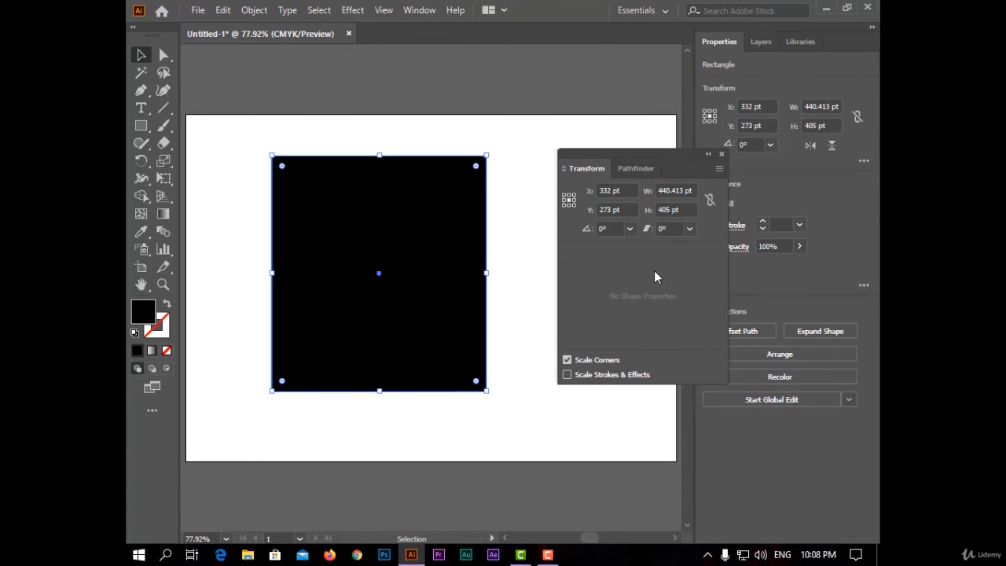
With proportions constrained, enlarge the rectangle to a width of 397 pt and scale it down to 357 pt
left_click_drag(634, 148, 628, 135)
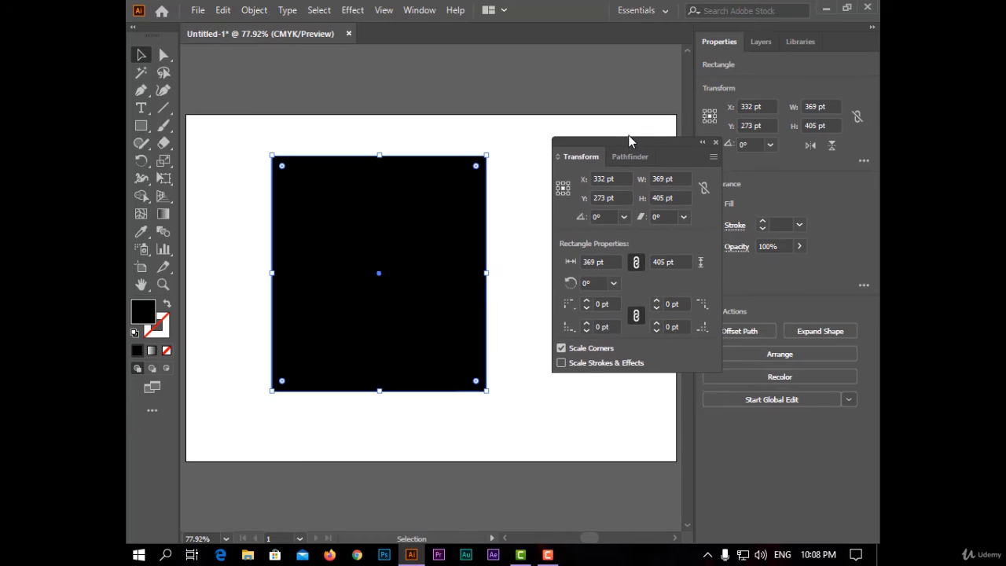
left_click(607, 260)
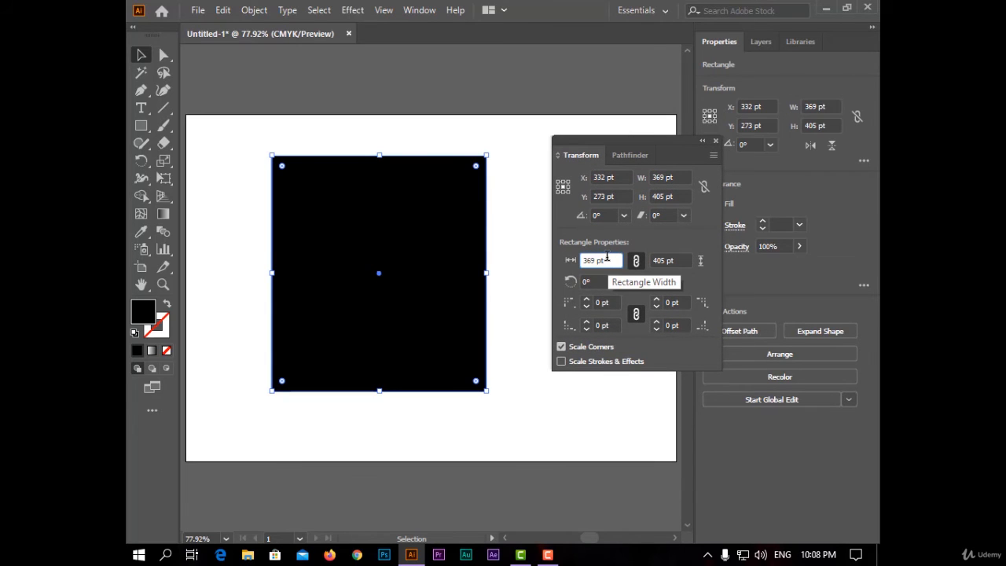
type("397")
key("Return")
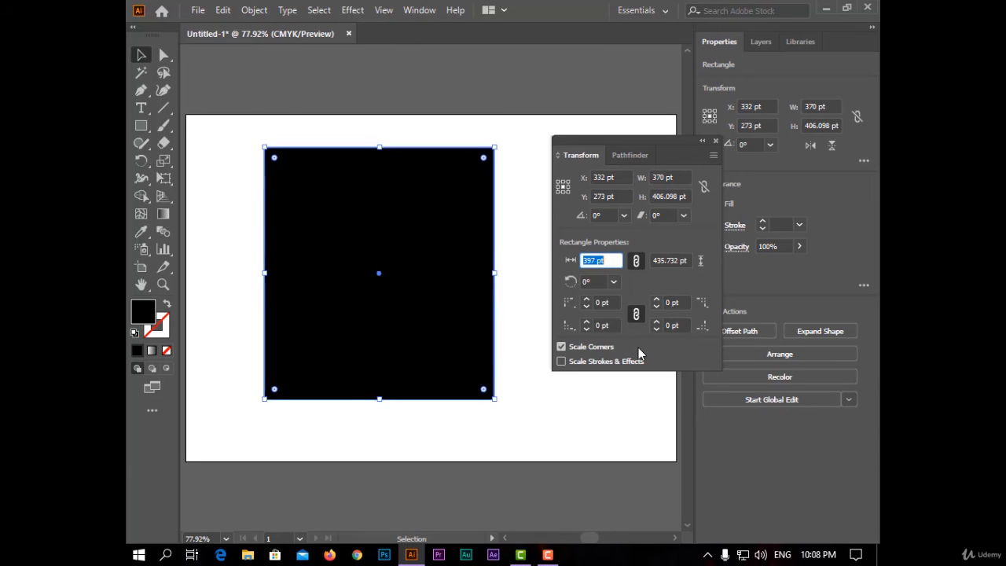
key("Down")
key("Down")
key("Down")
key("Down")
key("Down")
key("Down")
key("Down")
key("Down")
key("Down")
key("Down")
key("Down")
key("Down")
key("Down")
key("Down")
key("Down")
key("Down")
key("Down")
key("Down")
key("Down")
key("Down")
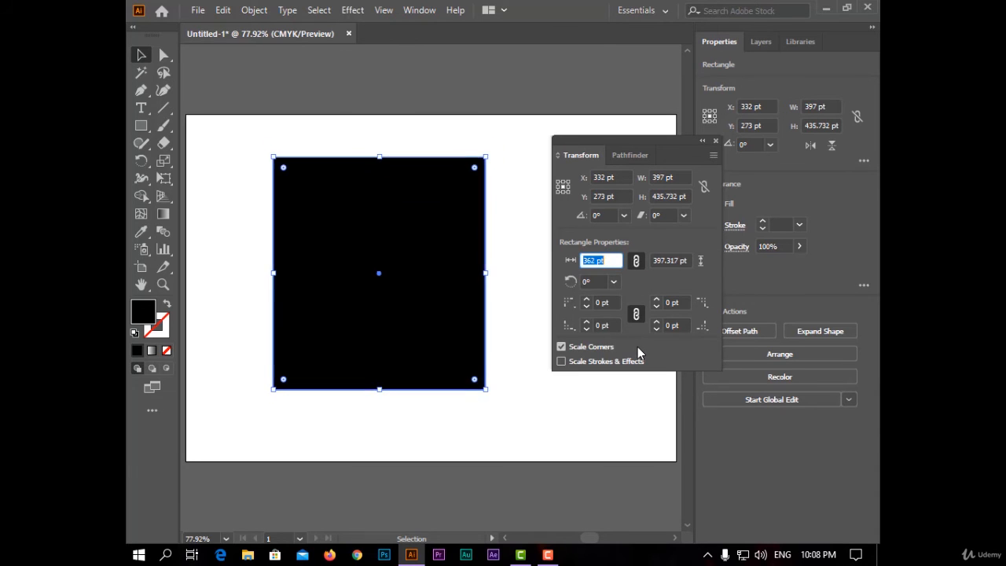
key("Down")
key("Down")
key("Down")
key("Down")
key("Down")
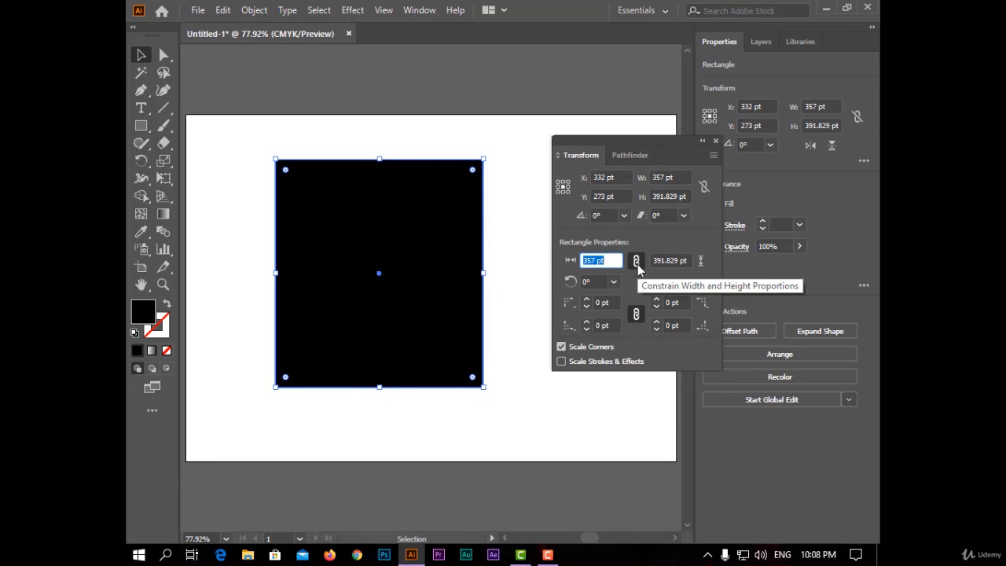
Unlink the rectangle's width and height proportions and nudge the shape up to a Y value of 258 pt
left_click(637, 266)
key("Up")
key("Up")
key("Up")
key("Up")
key("Up")
key("Up")
key("Up")
key("Up")
key("Up")
key("Up")
key("Up")
key("Up")
key("Up")
key("Up")
key("Up")
Widen the rectangle to 428 pt independently of its height and reduce the width to 382 pt
left_click(604, 261)
key("Up")
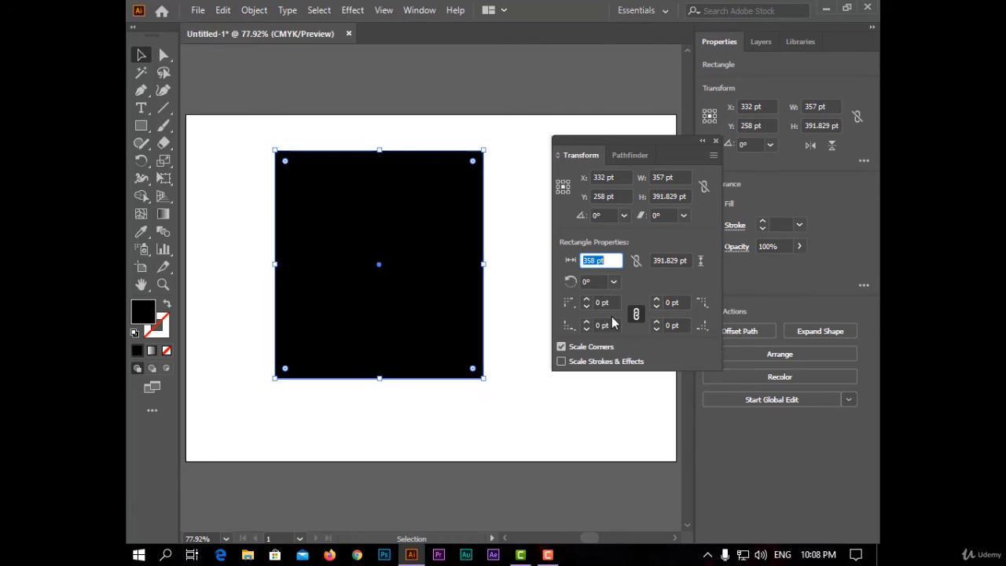
key("Up")
key("Up")
key("Up")
key("Up")
key("Up")
key("Up")
key("Up")
key("Up")
key("Up")
key("Up")
key("Up")
key("Up")
key("Up")
key("Up")
key("Up")
key("Up")
key("Up")
key("Up")
key("Up")
key("Up")
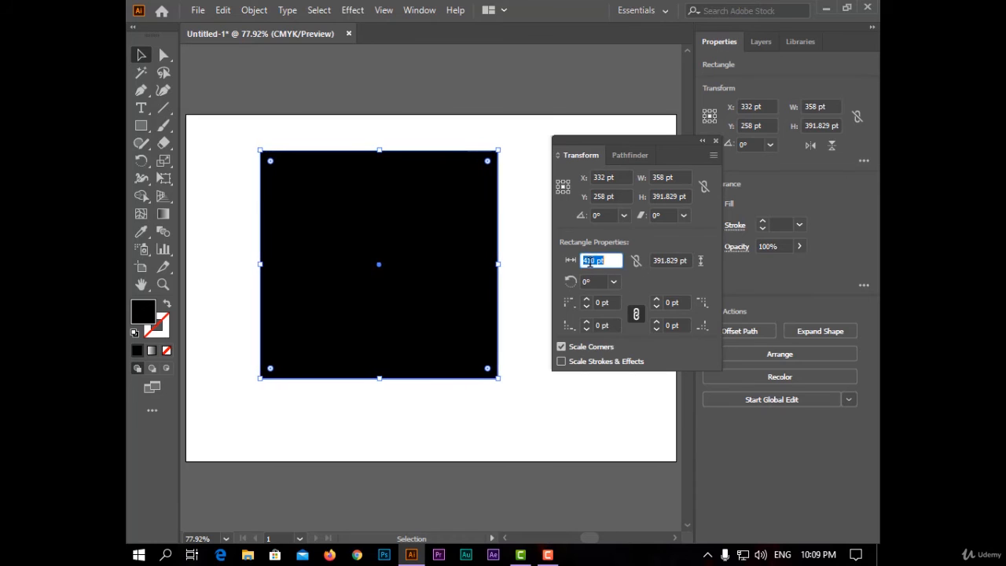
key("Up")
key("Up")
key("Up")
key("Up")
key("Up")
key("Up")
key("Up")
key("Up")
key("Up")
key("Up")
key("Up")
key("Up")
key("Up")
key("Up")
key("Up")
key("Up")
key("Up")
key("Up")
key("Down")
key("Down")
key("Down")
key("Down")
key("Down")
key("Down")
key("Down")
key("Down")
key("Down")
key("Down")
key("Down")
key("Down")
key("Down")
key("Down")
key("Down")
key("Down")
key("Down")
key("Down")
key("Down")
key("Down")
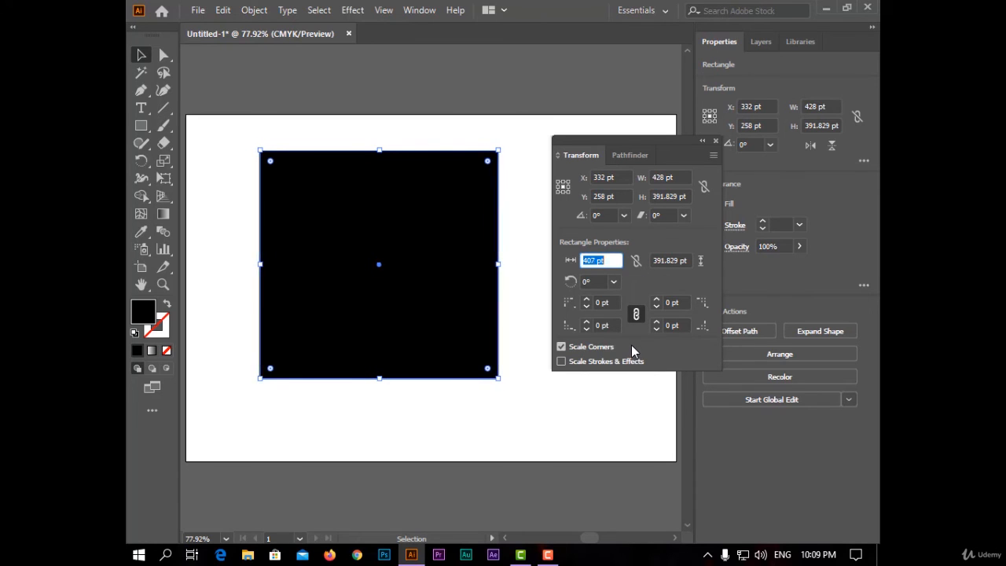
key("Down")
key("Down")
key("Down")
key("Down")
key("Down")
key("Down")
key("Down")
key("Down")
key("Down")
key("Down")
key("Down")
key("Down")
key("Down")
key("Down")
key("Down")
key("Down")
key("Down")
key("Down")
key("Down")
key("Down")
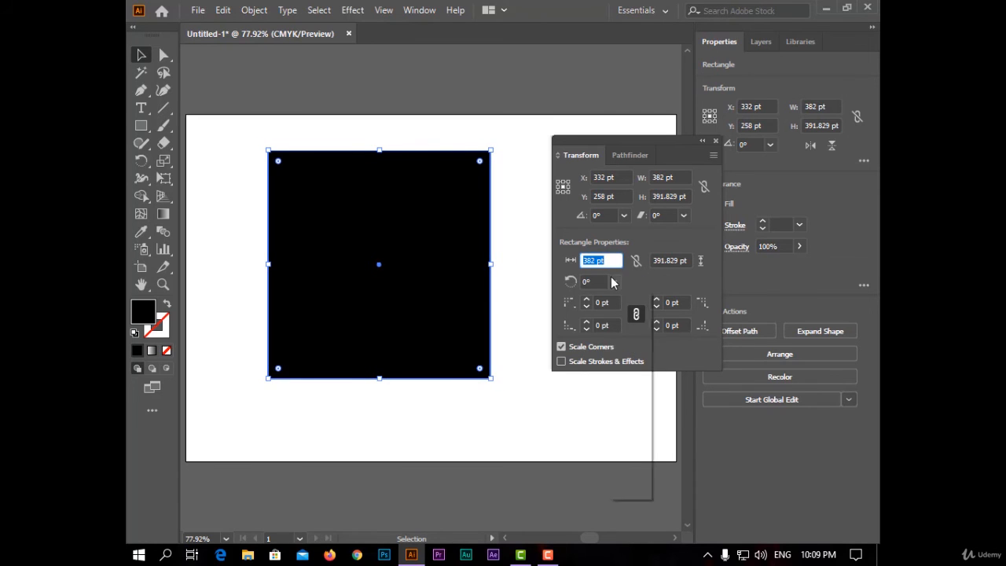
Rotate the rectangle to 90°, try a 150° angle and undo that last rotation
left_click(613, 282)
left_click(631, 341)
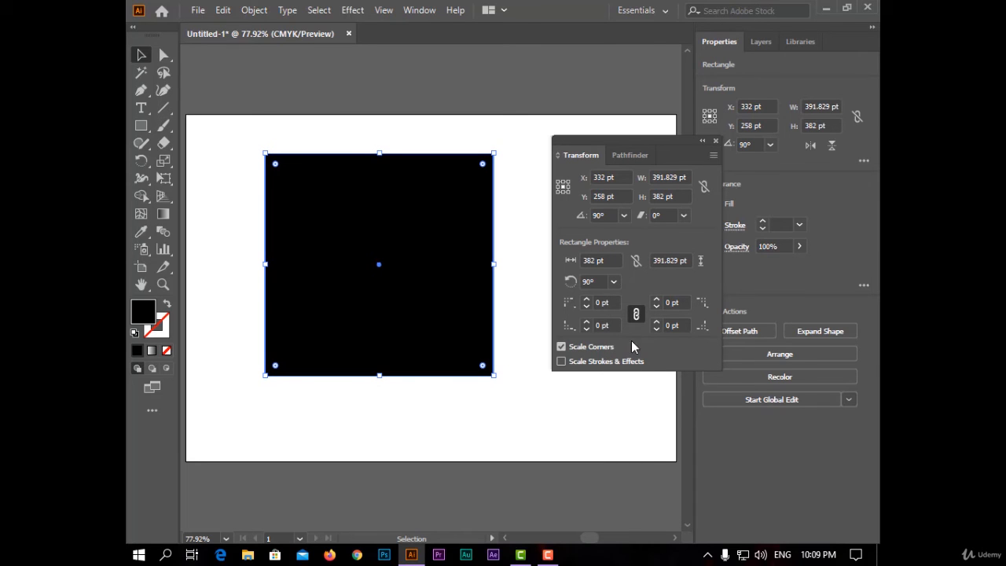
left_click(615, 282)
left_click(631, 394)
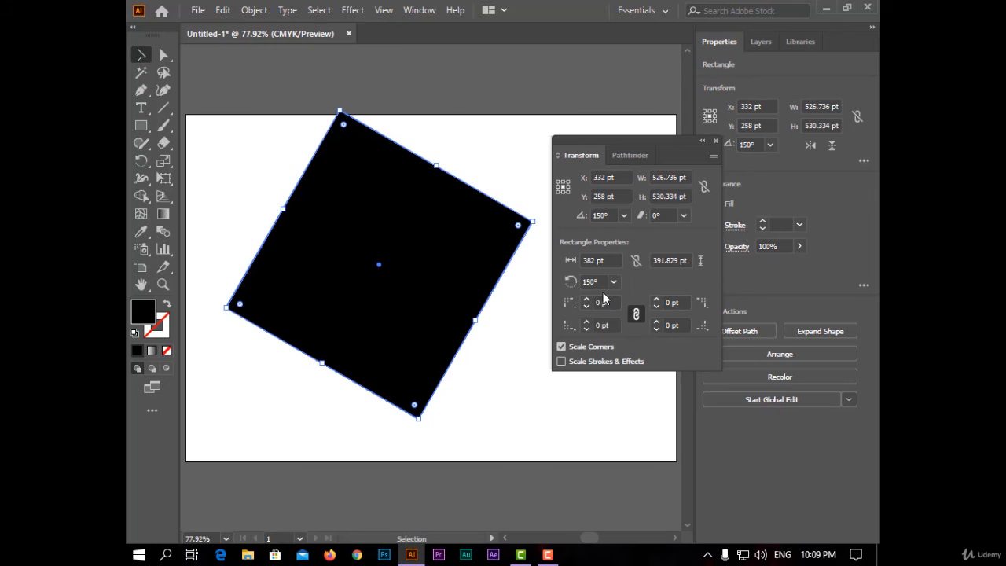
key("ctrl+z")
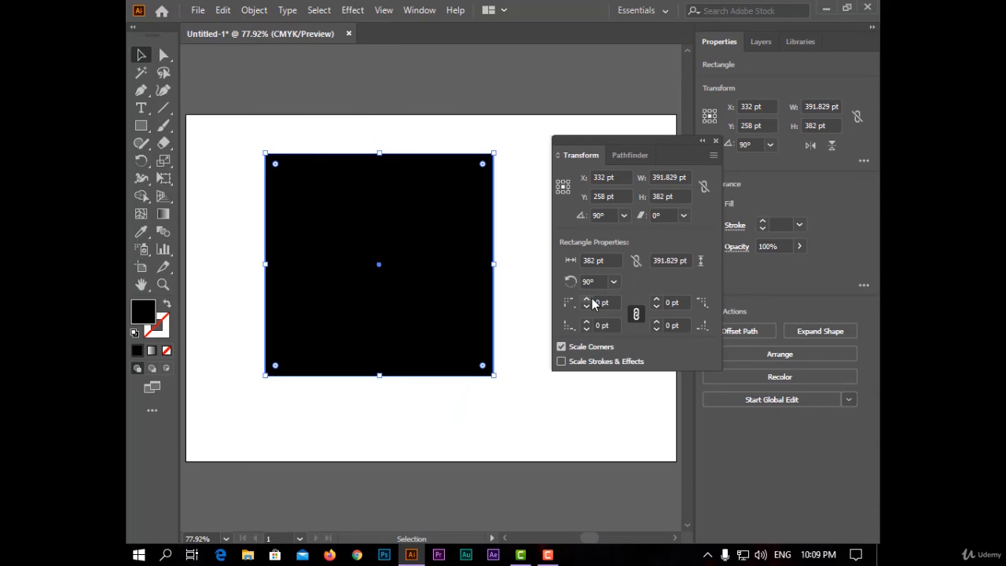
Round all four corners to 47 pt, and with the radii unlinked increase the shape's lower-left corner to 72 pt
left_click(591, 300)
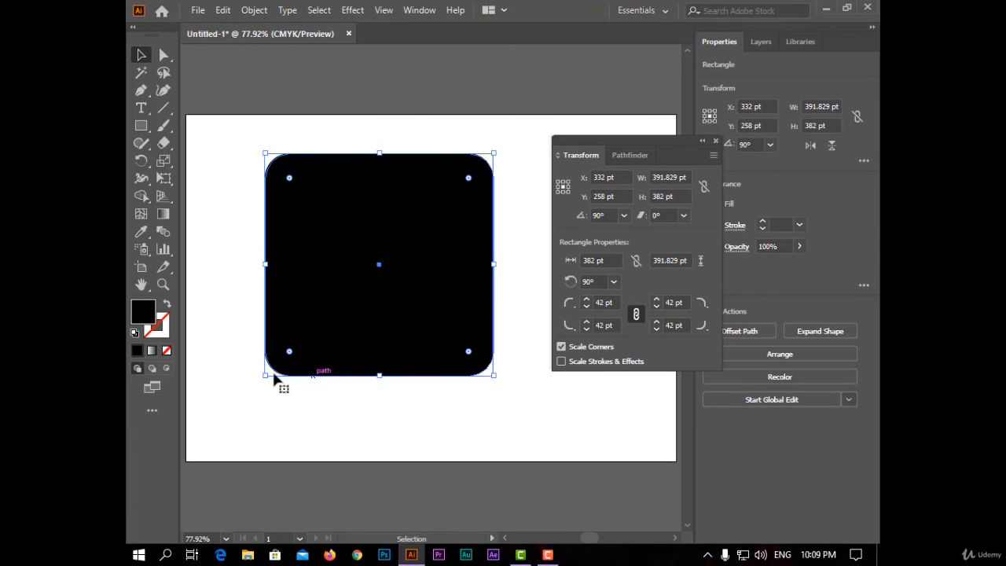
left_click(590, 301)
left_click(586, 307)
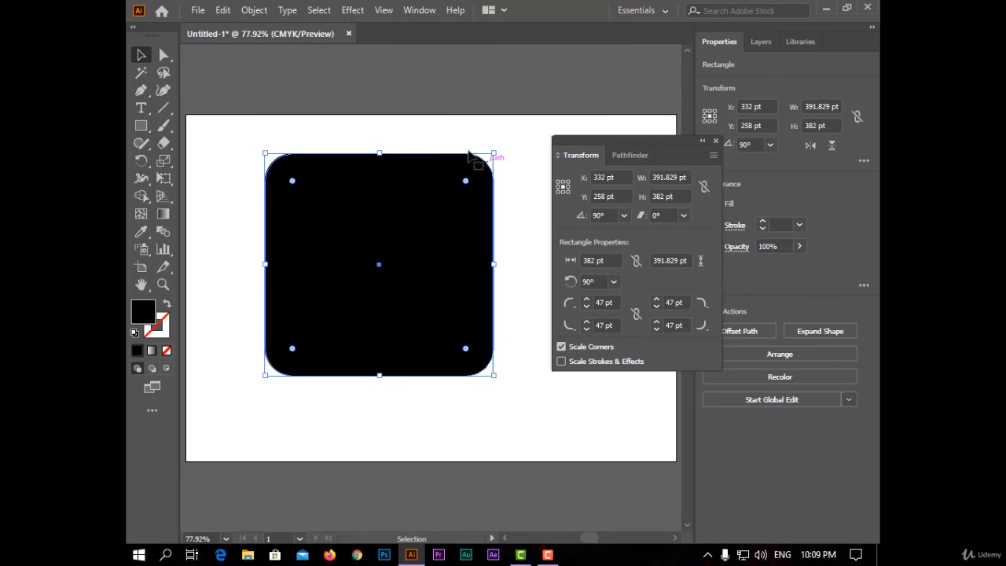
left_click(587, 300)
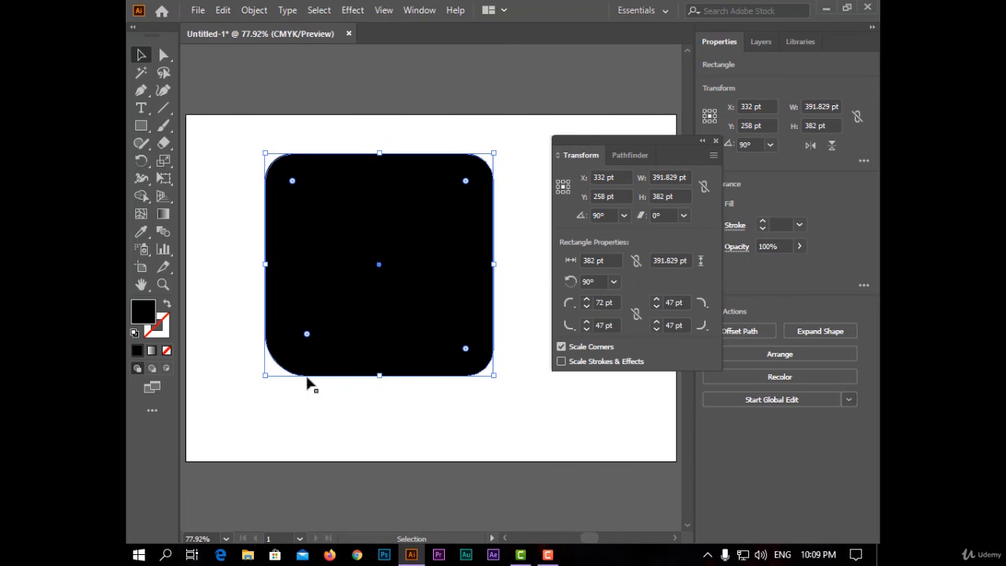